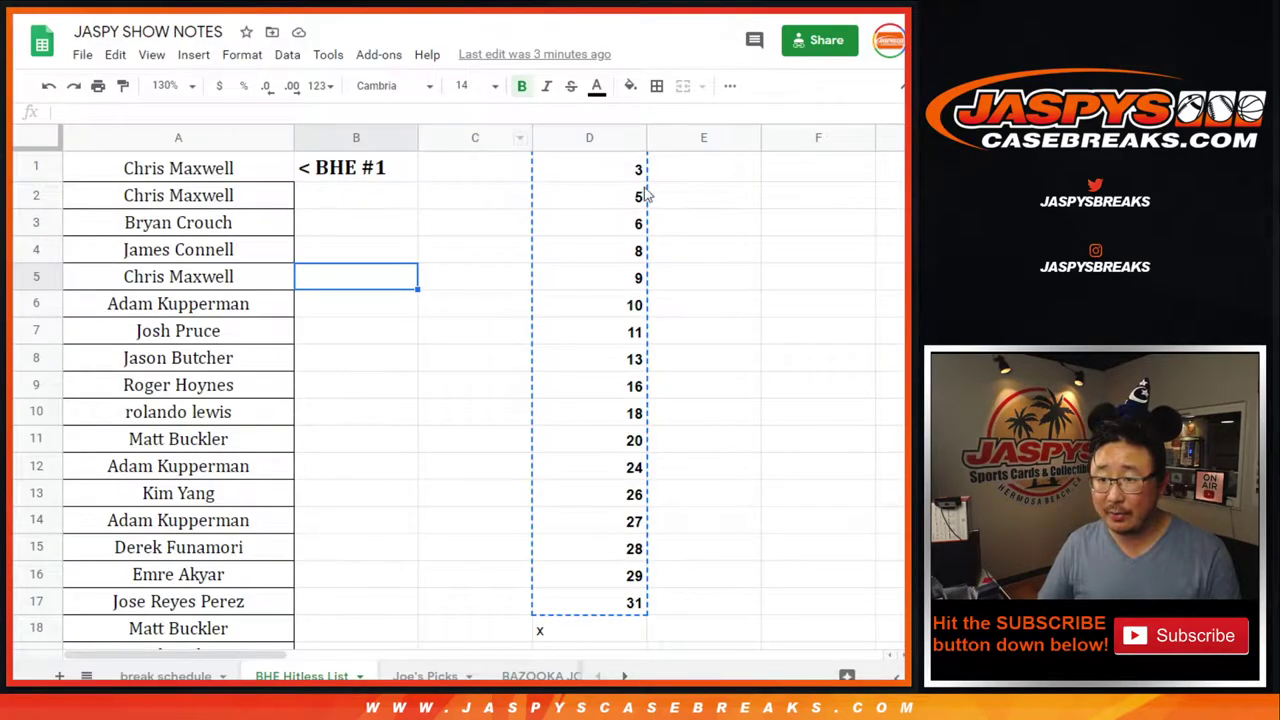
Select the column of numbers in D1:D17 of the show notes sheet.
click(630, 179)
shift+click(598, 605)
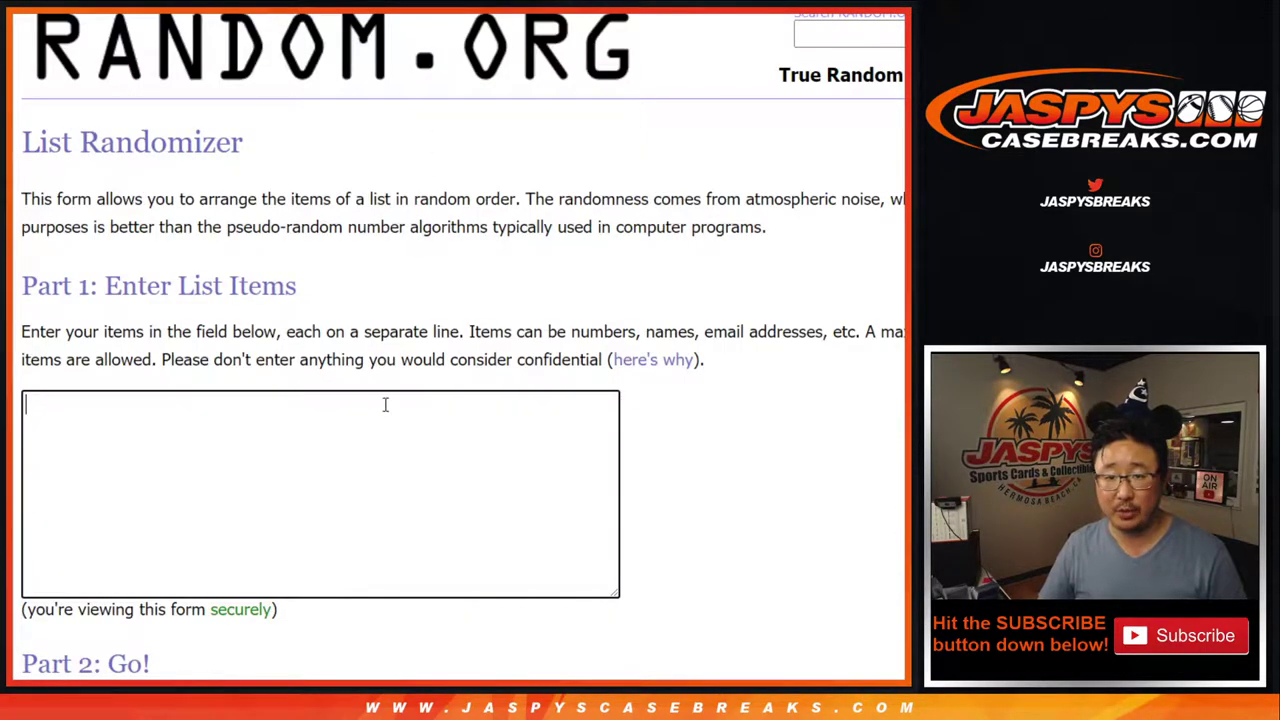
Paste the participant names into the RANDOM.ORG List Randomizer and roll 2 virtual dice in the Dice Roller.
key(ctrl+v)
scroll(450, 507, up, 3)
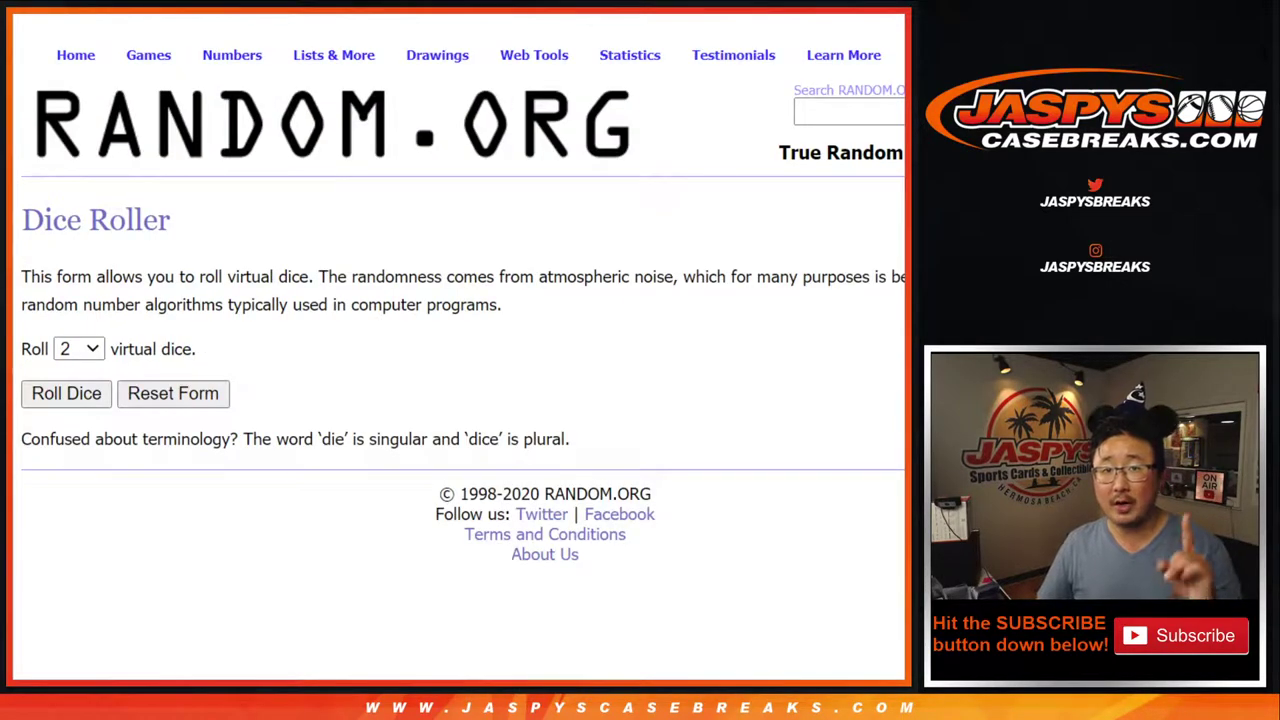
click(42, 398)
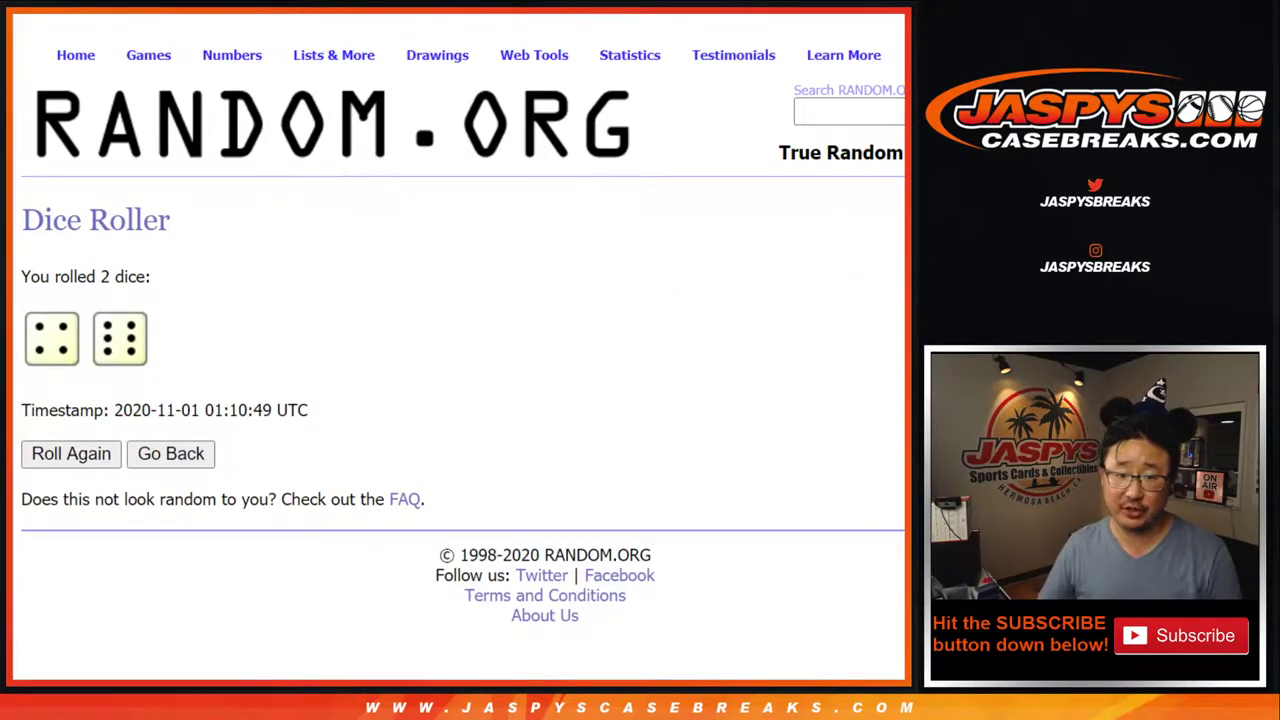
Randomize the list of participant names 10 times in the List Randomizer and check the randomization count.
key(ctrl+Tab)
scroll(574, 209, down, 3)
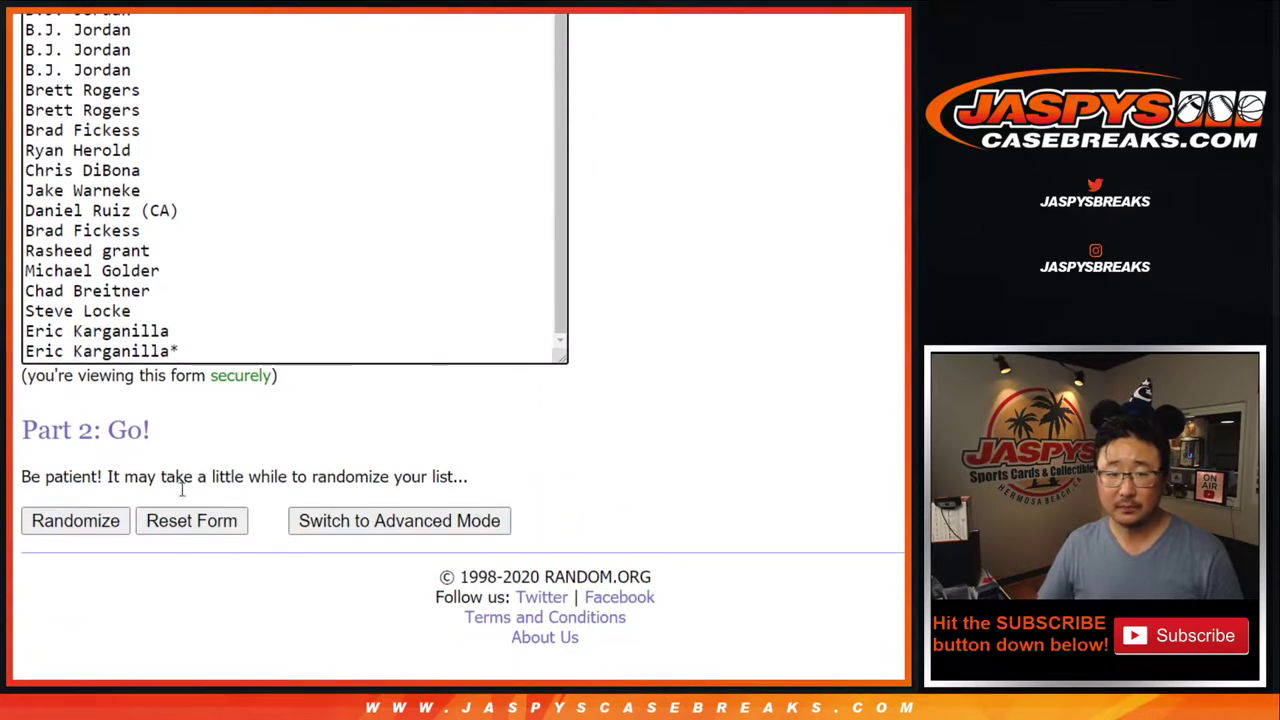
click(60, 528)
click(56, 521)
scroll(60, 530, down, 5)
click(58, 530)
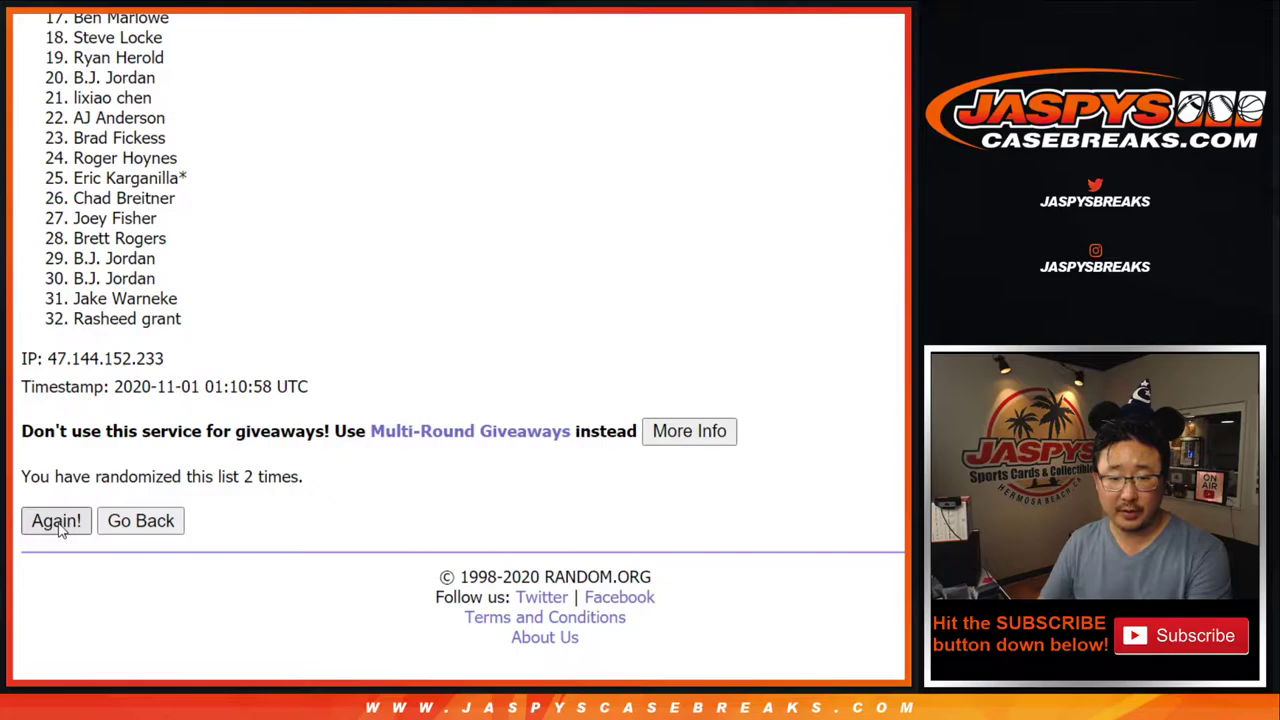
scroll(58, 530, down, 5)
click(57, 524)
scroll(60, 533, down, 5)
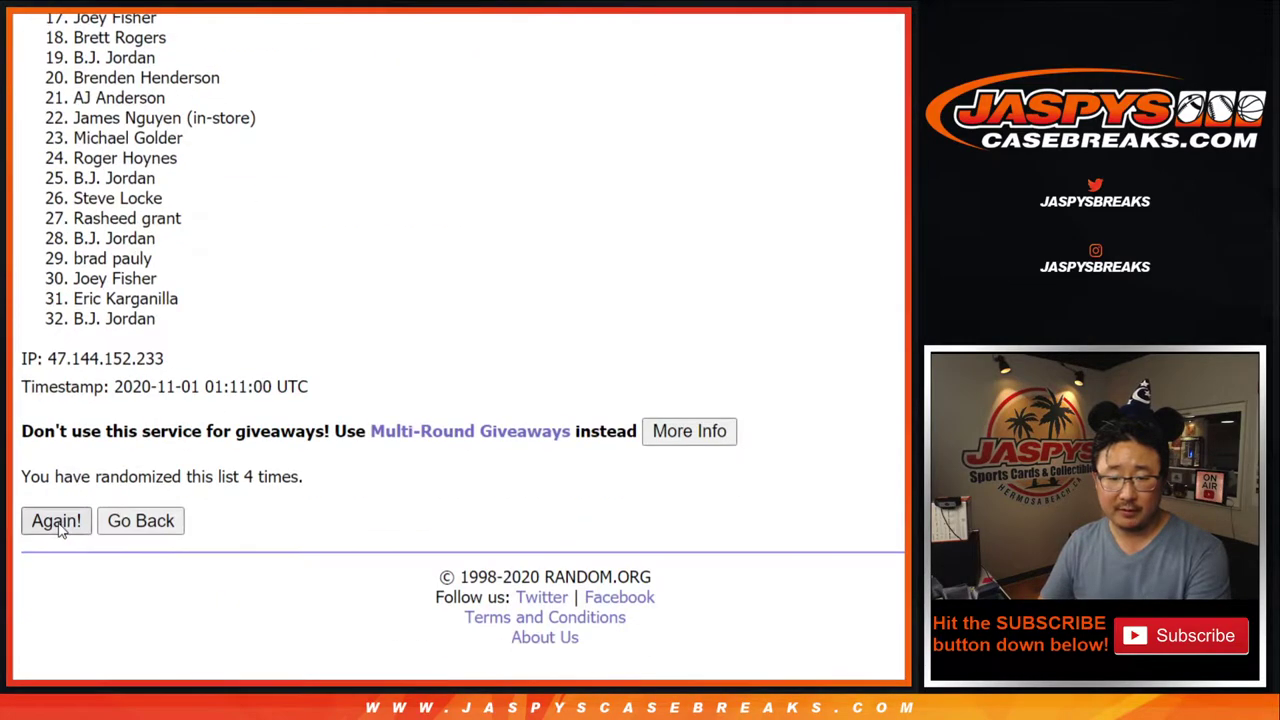
click(56, 522)
click(56, 522)
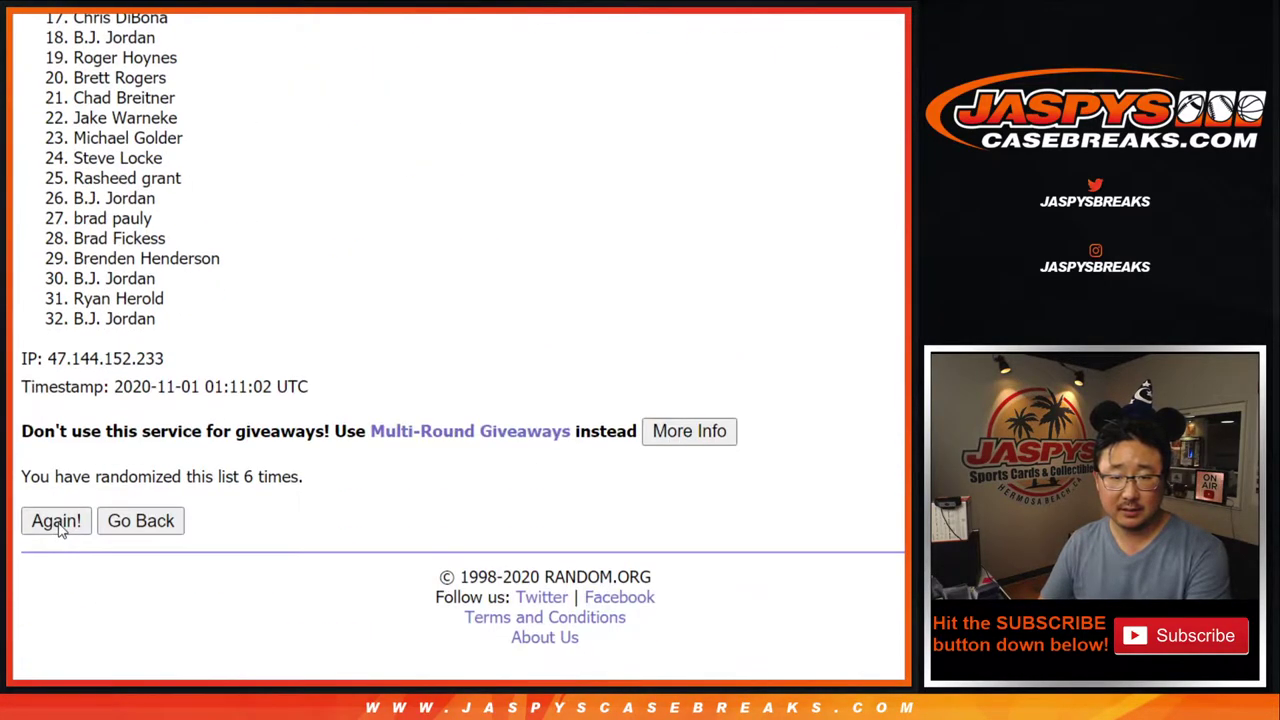
click(56, 522)
scroll(58, 530, down, 5)
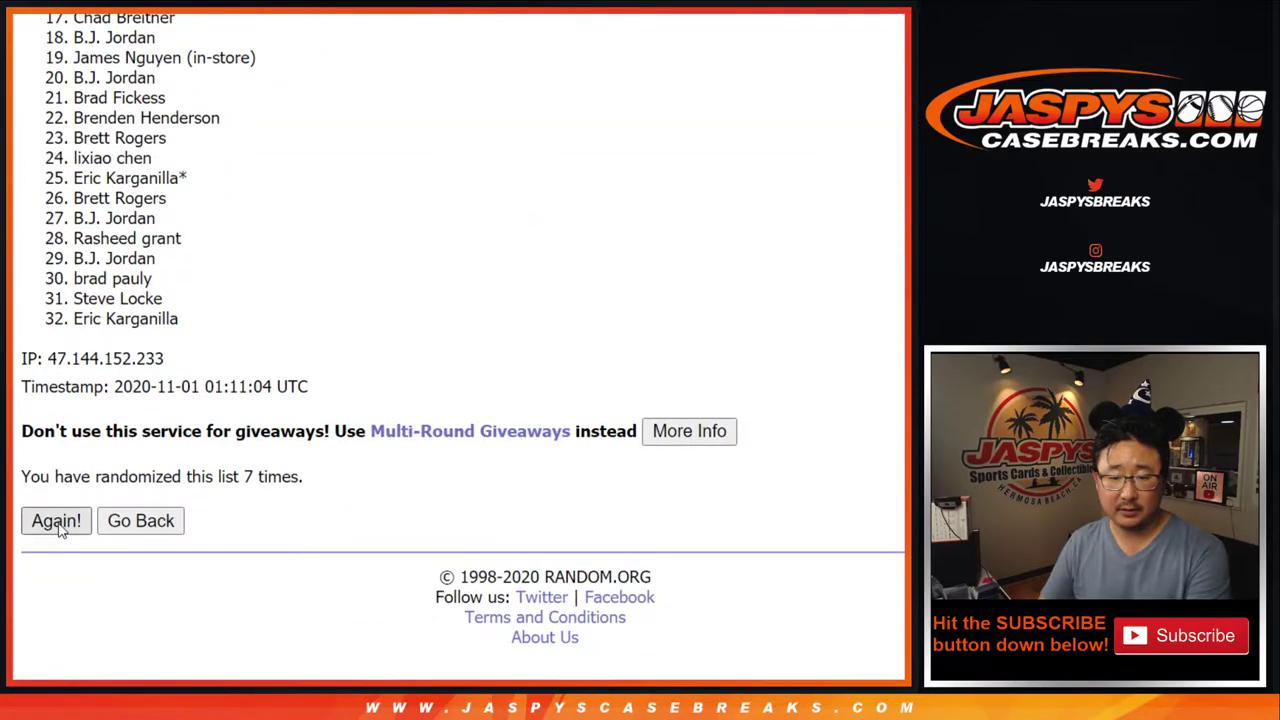
click(56, 522)
click(56, 522)
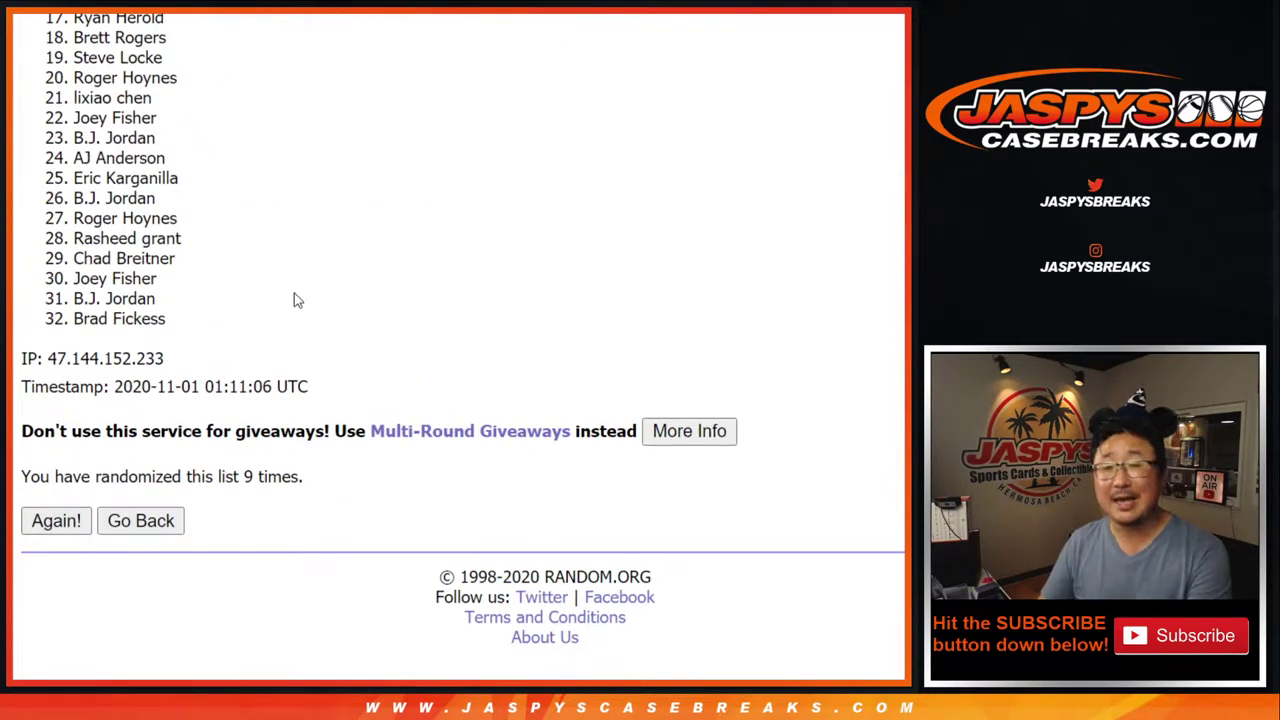
key(Return)
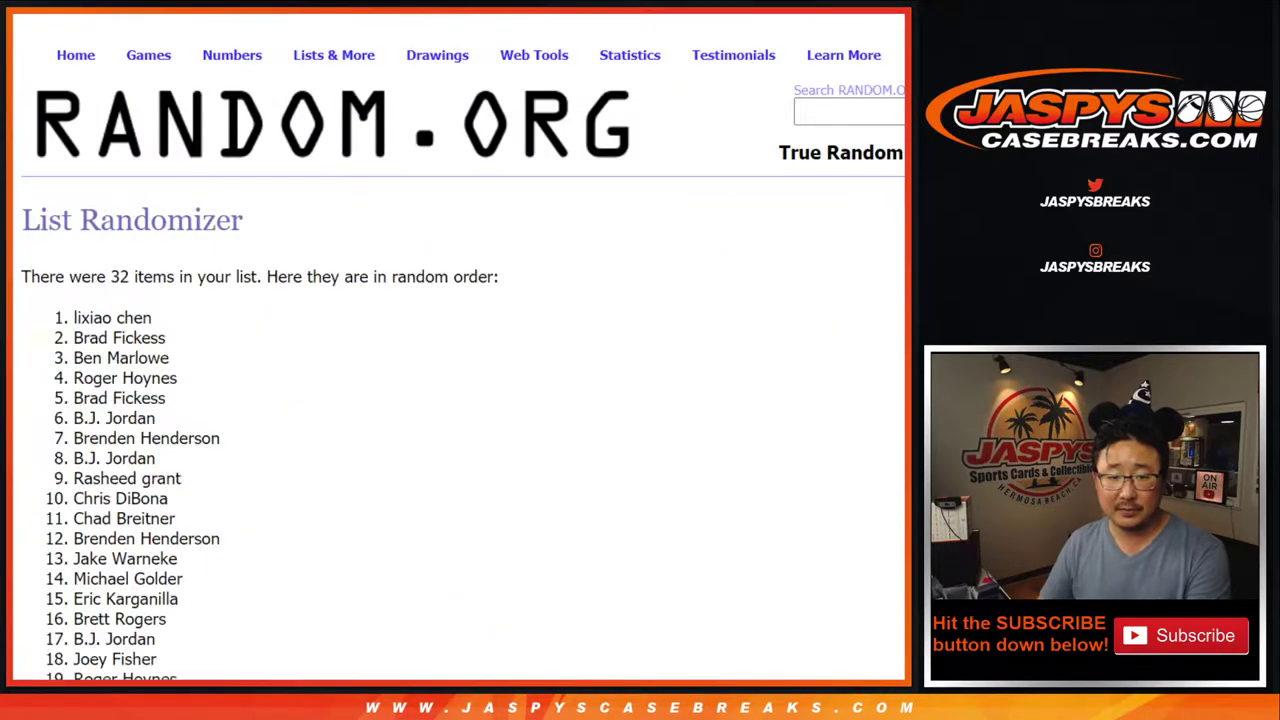
scroll(333, 380, down, 5)
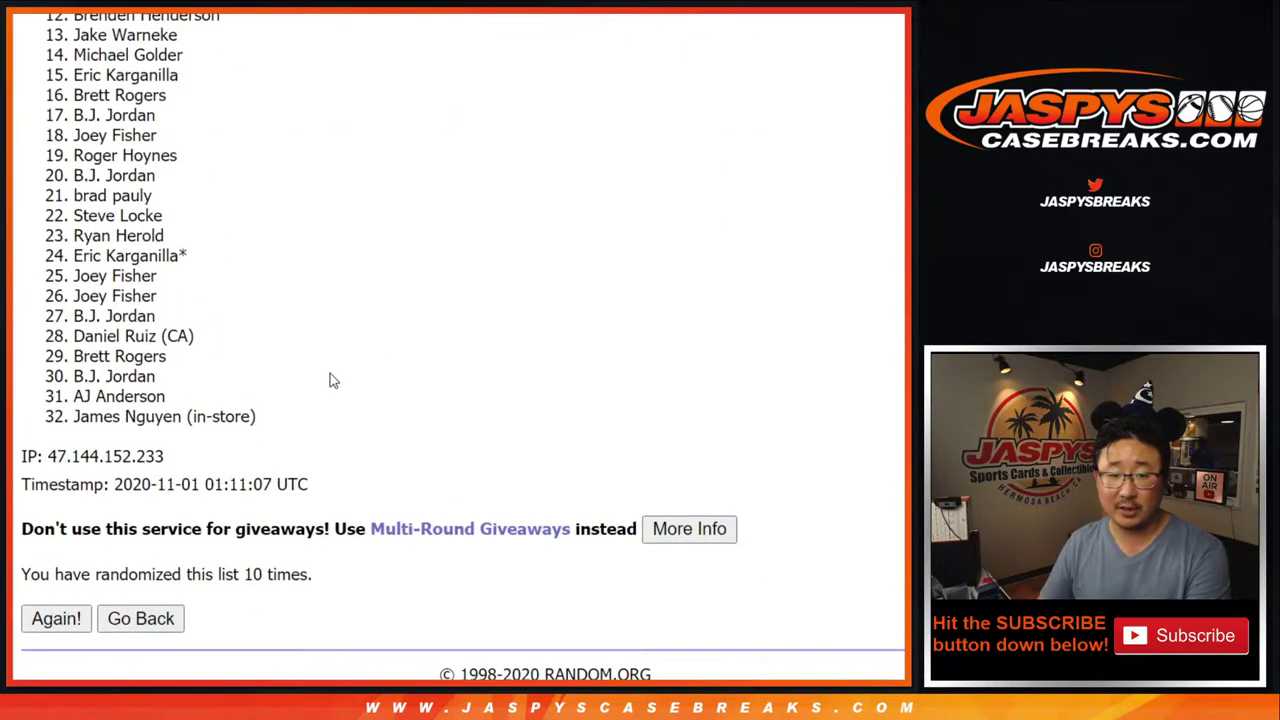
drag(238, 572, 316, 572)
Copy all 32 randomized names into column A of the 6Box RT #17 spreadsheet in Google Sheets, starting at A1.
scroll(246, 437, up, 5)
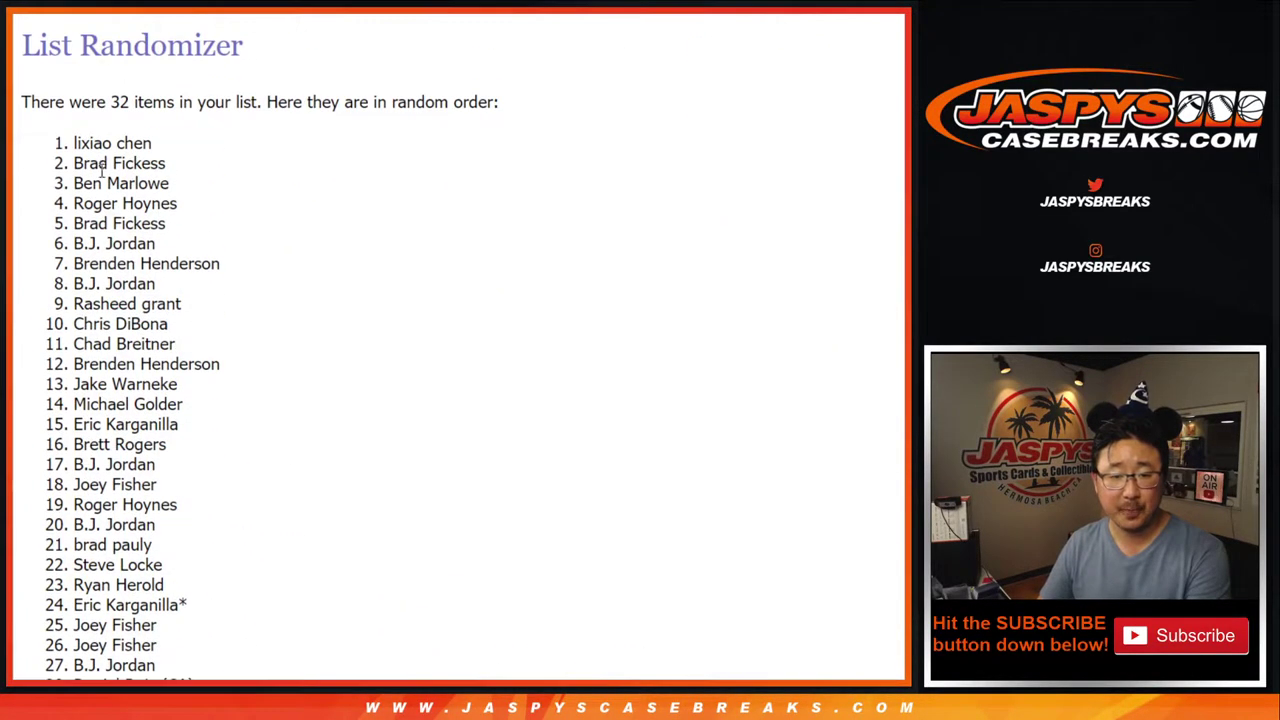
drag(74, 140, 263, 322)
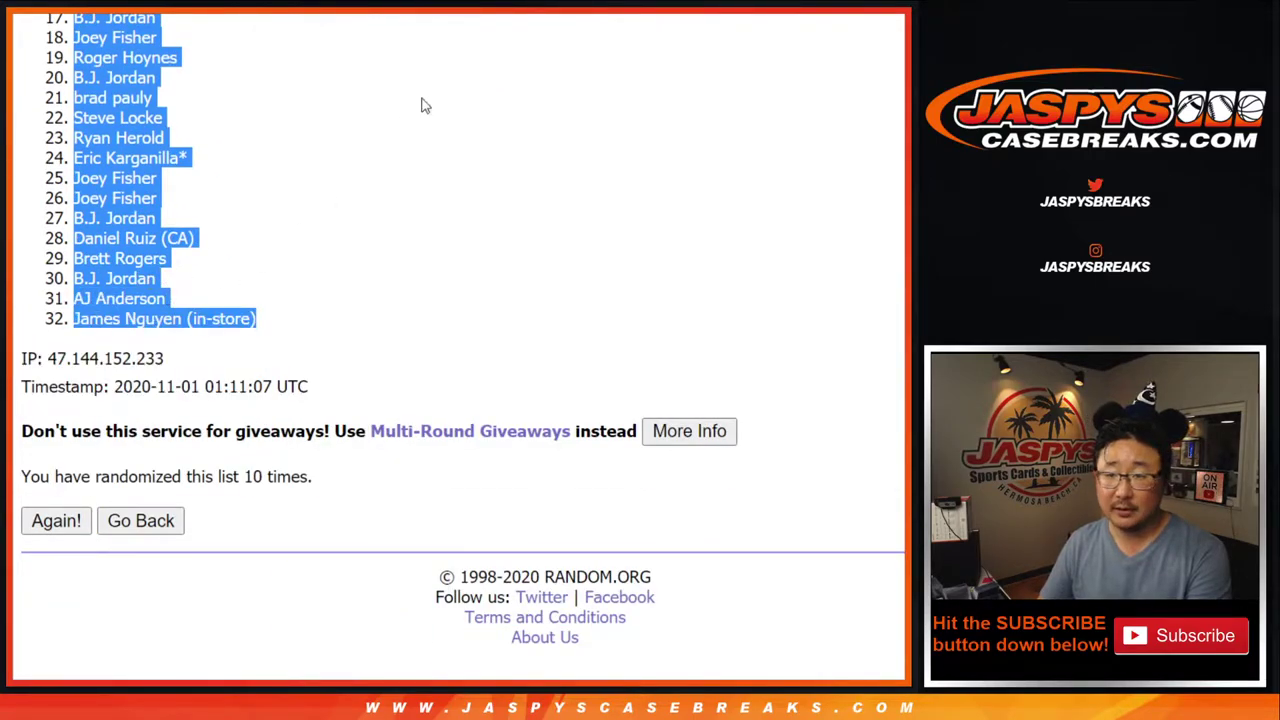
key(ctrl+Tab)
right_click(148, 156)
click(150, 143)
scroll(329, 300, down, 4)
scroll(330, 296, up, 4)
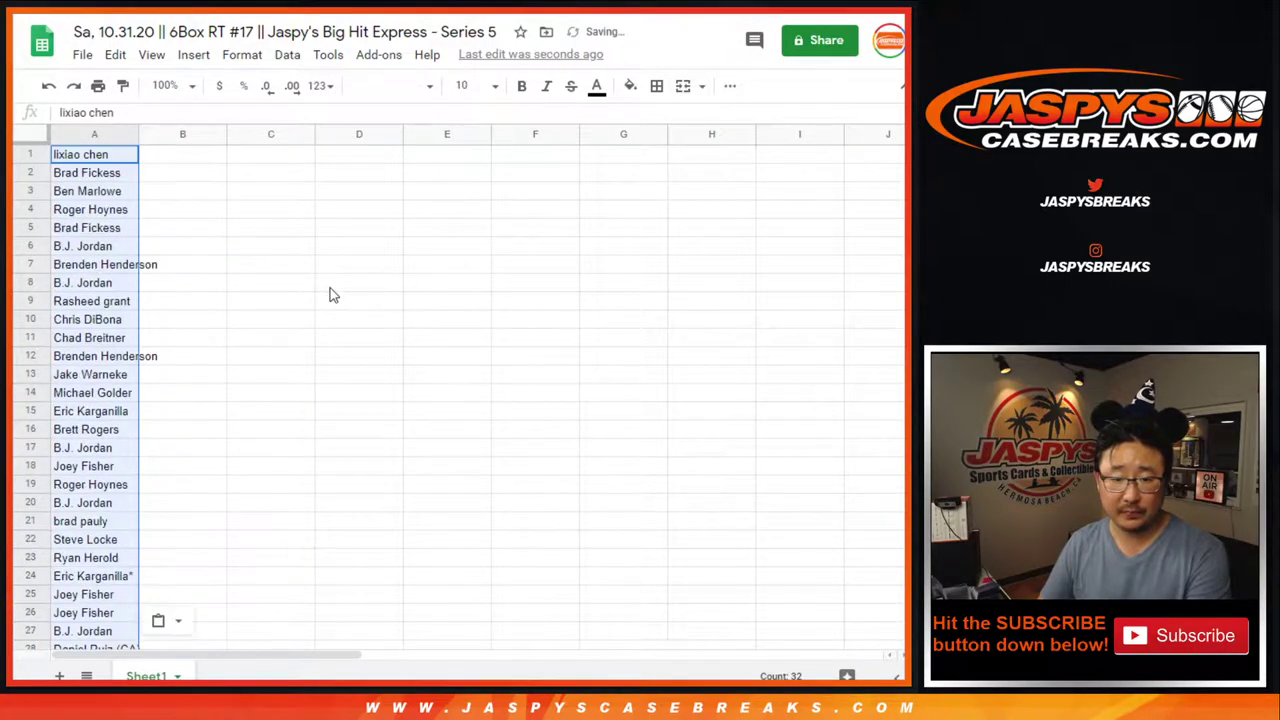
Switch to the RANDOM.ORG List Randomizer holding the team combinations and randomize that list 10 times.
key(ctrl+Tab)
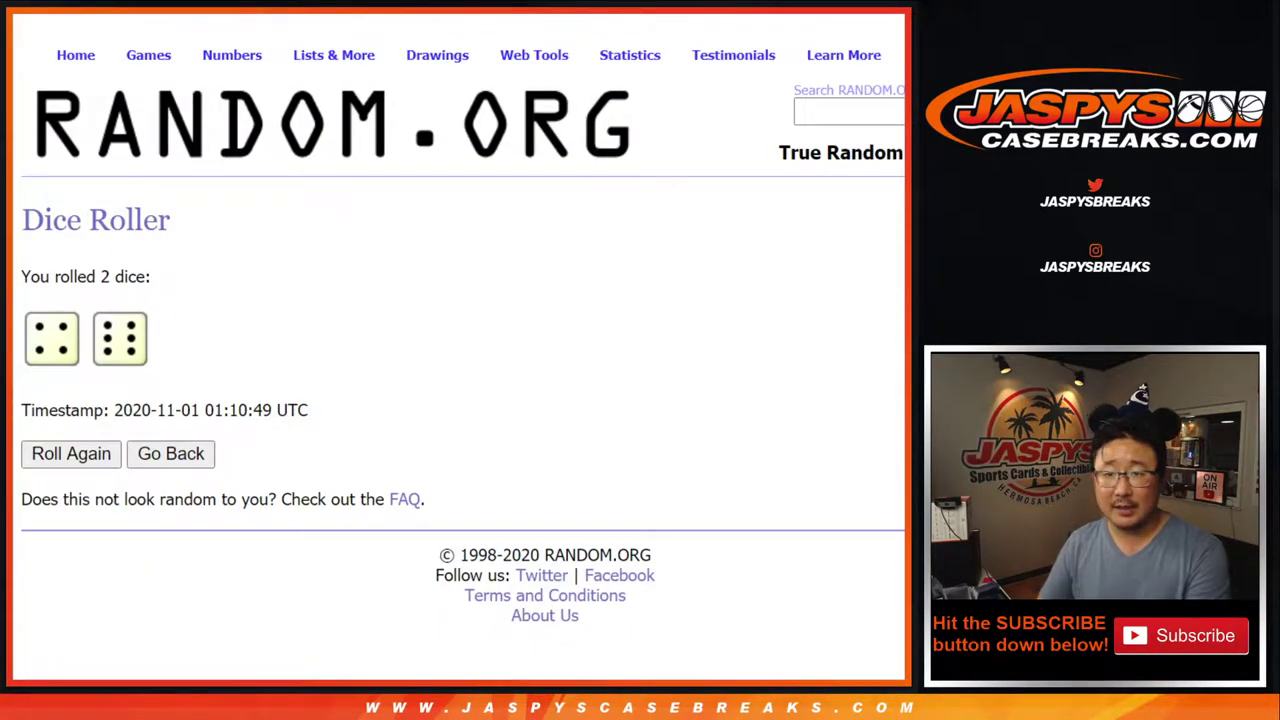
key(ctrl+Tab)
key(ctrl+Tab)
scroll(104, 632, down, 2)
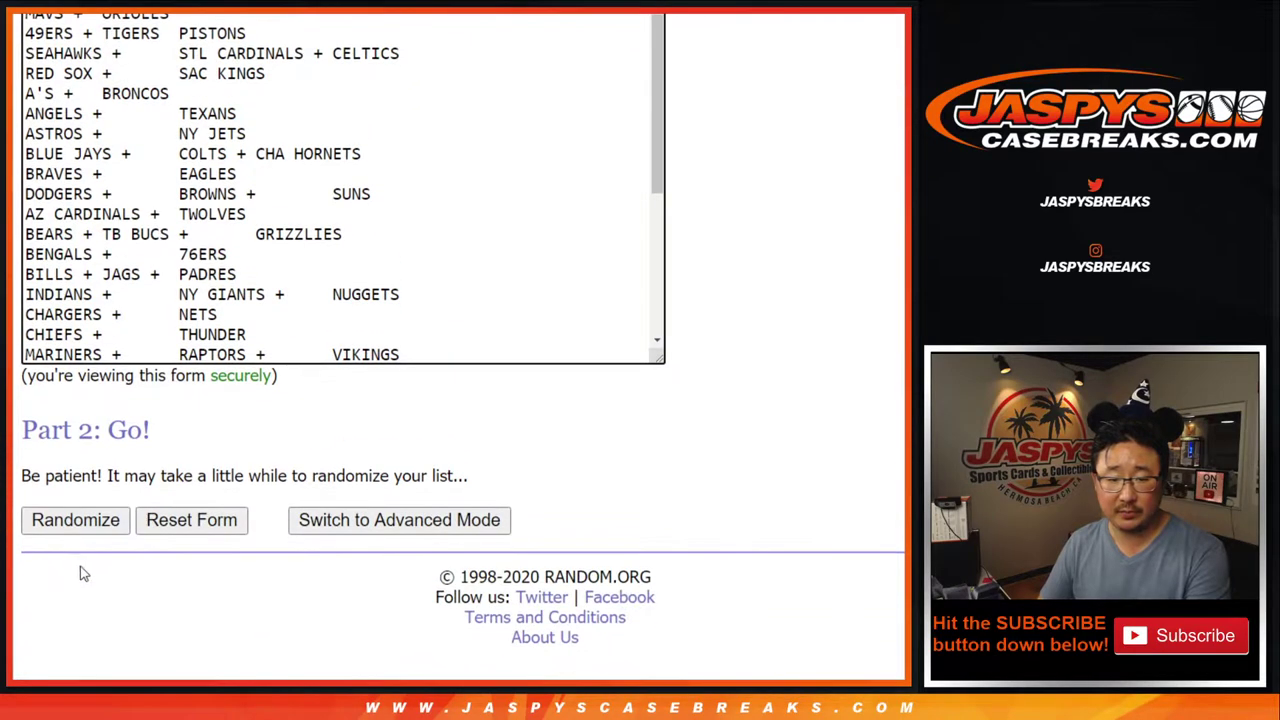
click(65, 527)
click(62, 525)
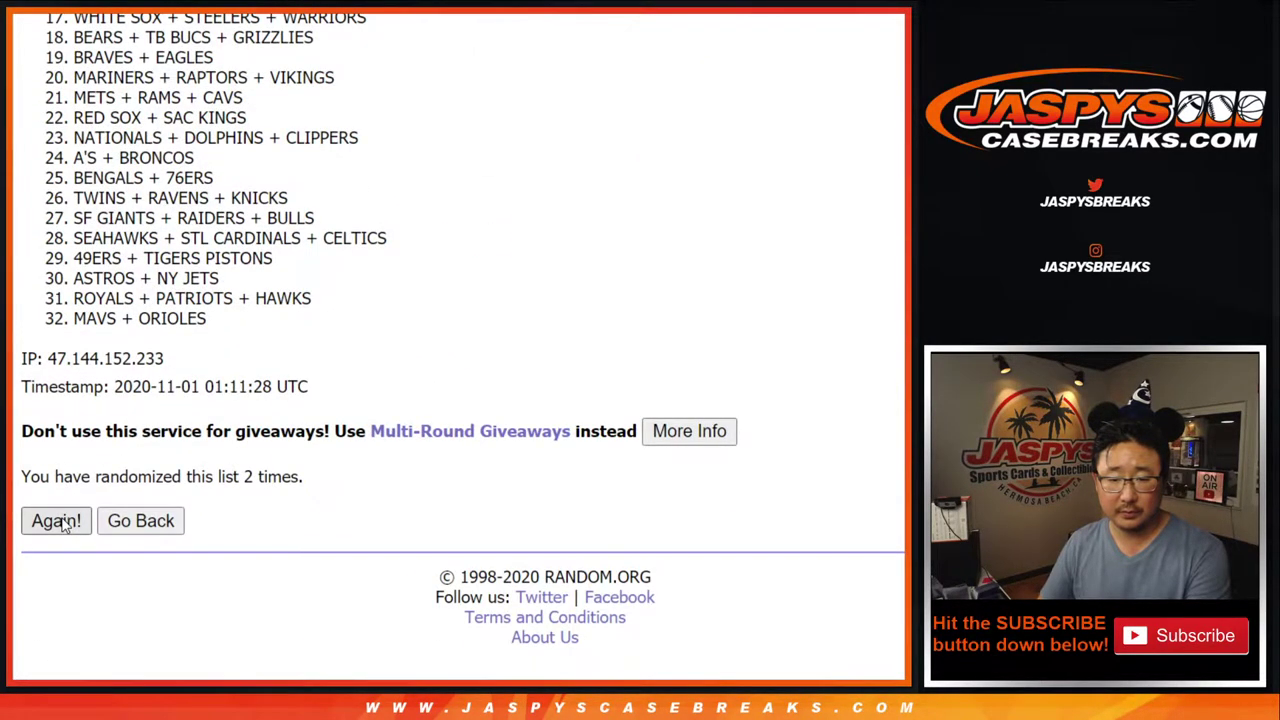
click(62, 525)
click(62, 525)
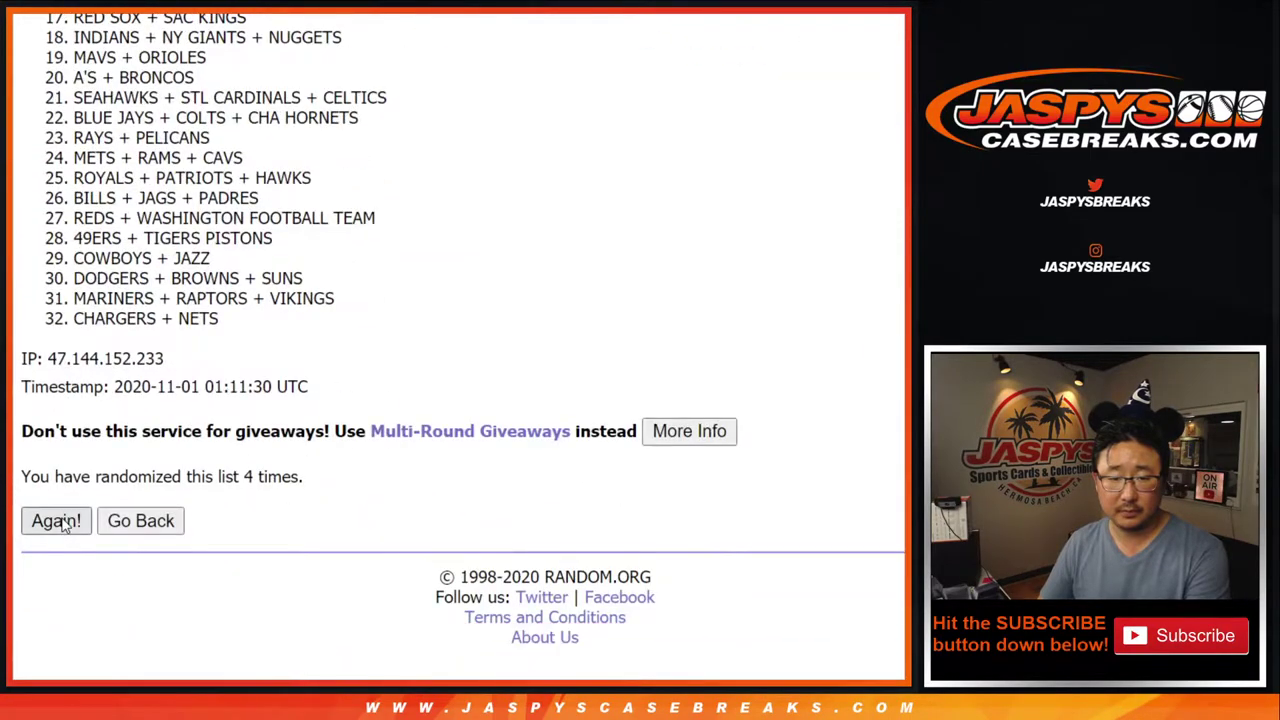
click(62, 525)
click(62, 525)
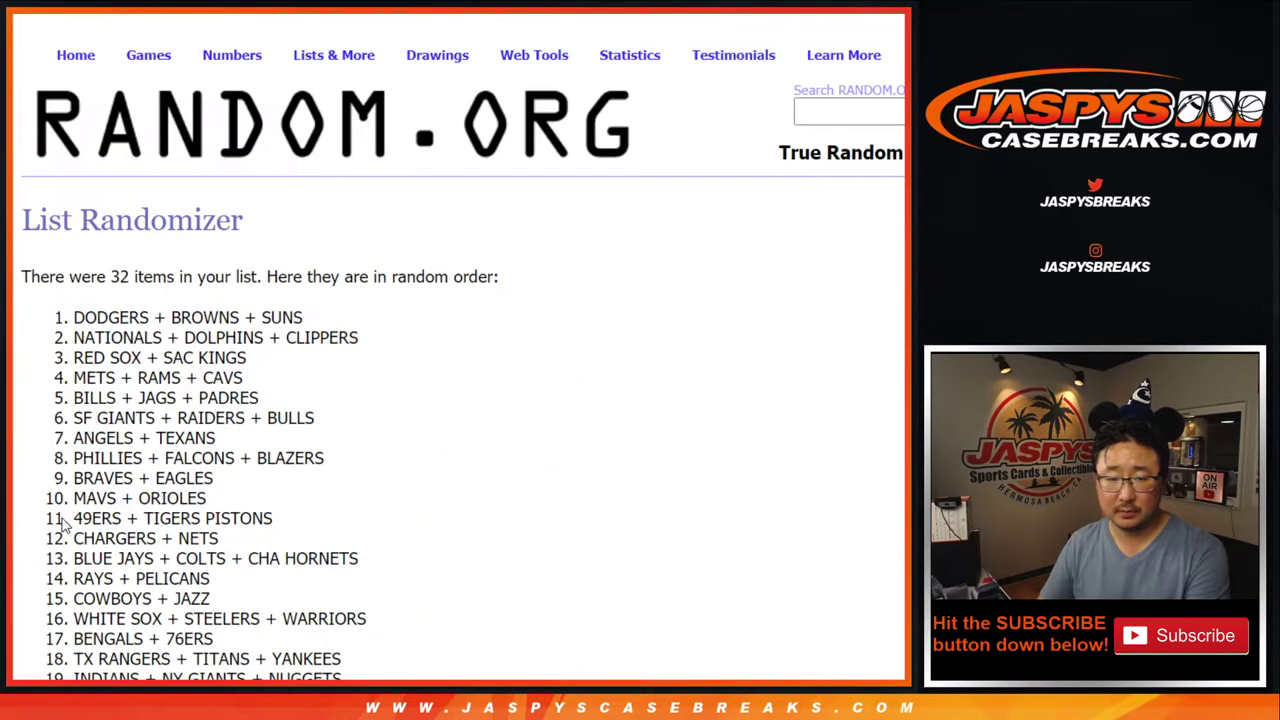
click(62, 525)
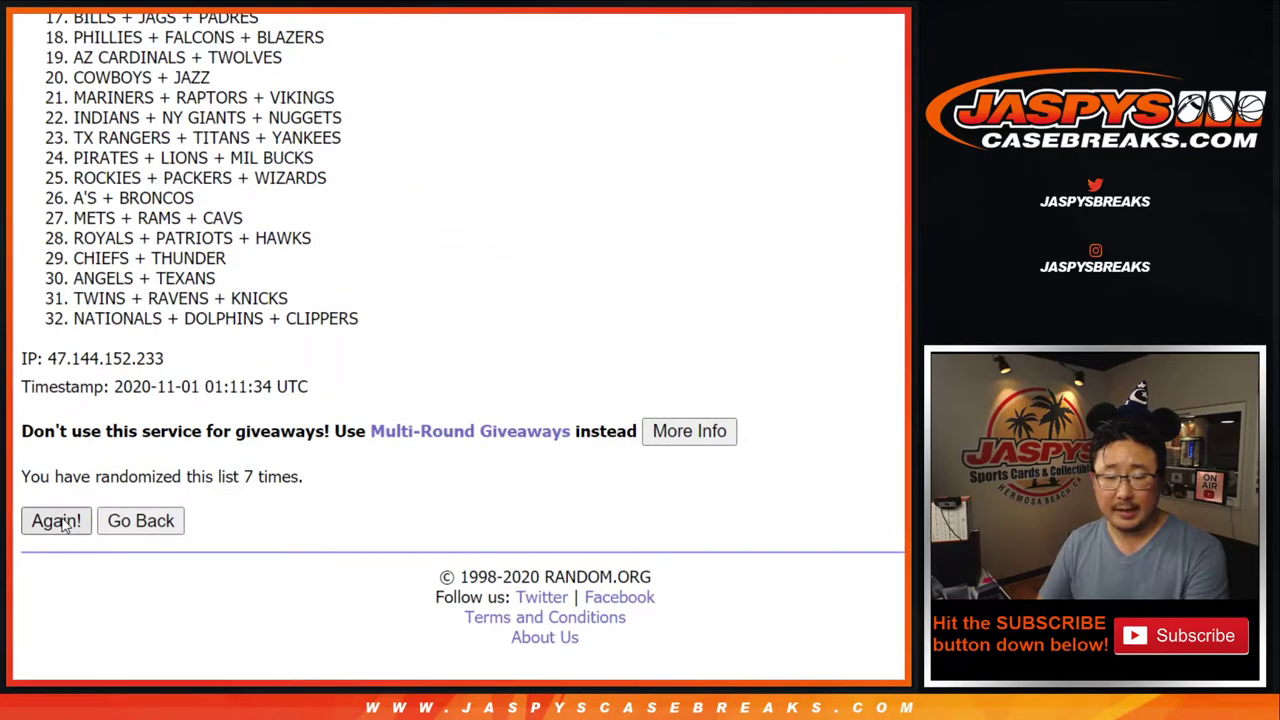
click(62, 525)
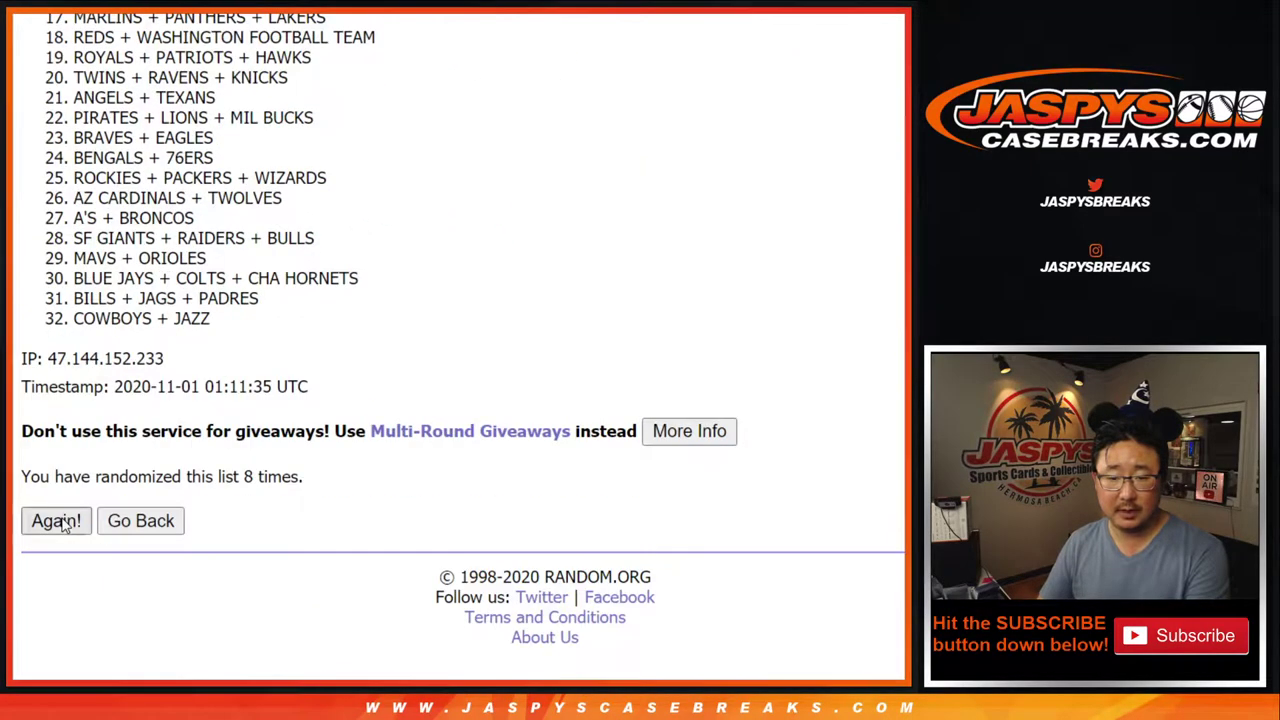
click(62, 525)
scroll(60, 523, down, 5)
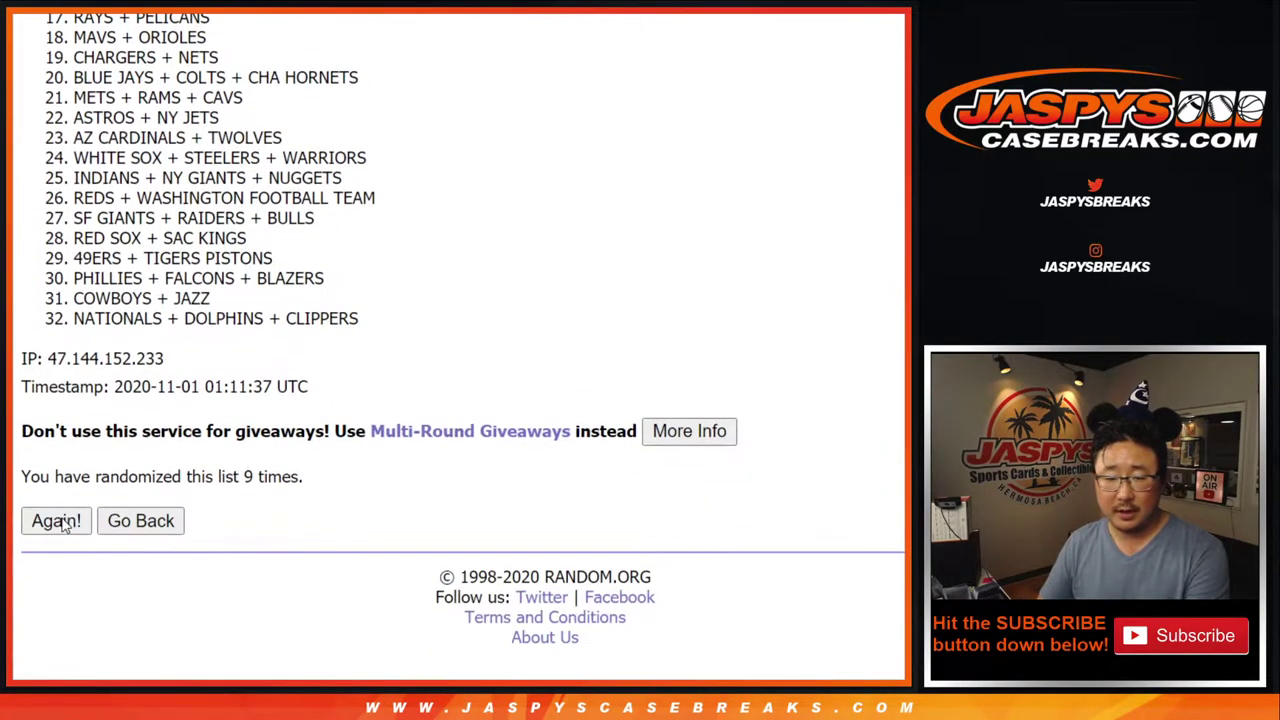
key(Return)
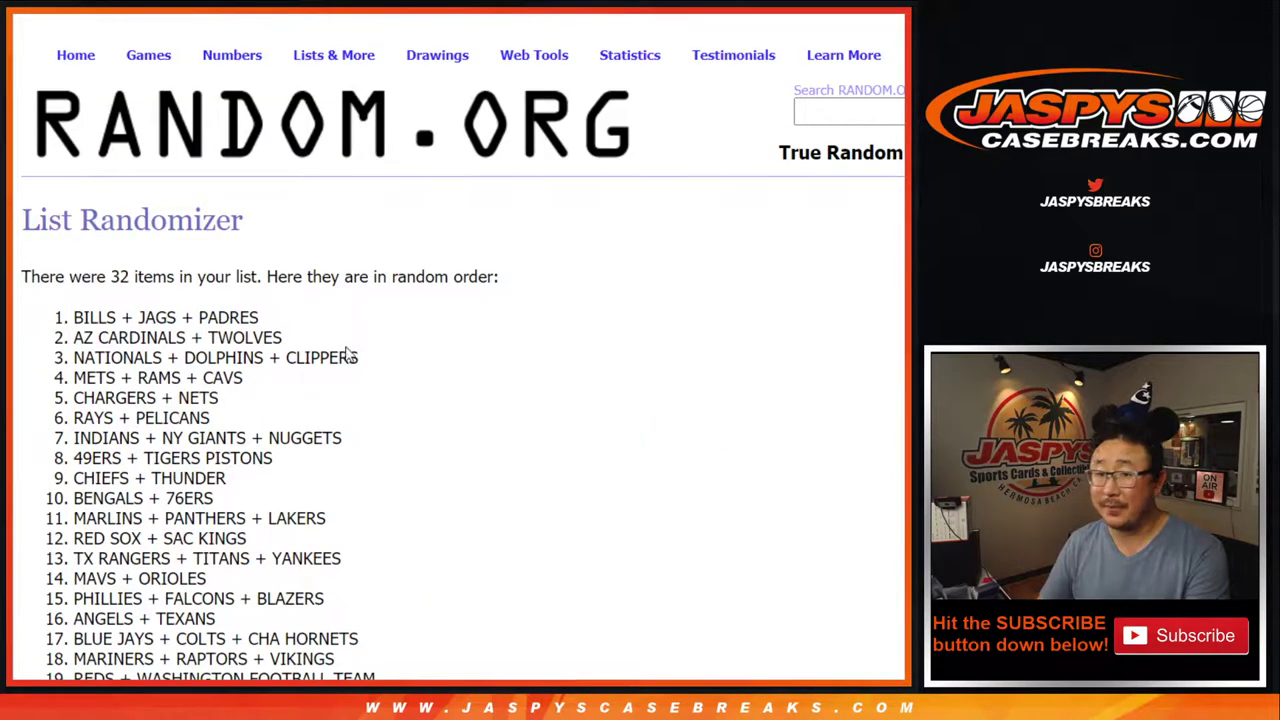
Copy all 32 randomized team combinations into column B of the 6Box RT #17 spreadsheet in Google Sheets, starting at B1.
scroll(358, 421, down, 5)
scroll(379, 418, up, 6)
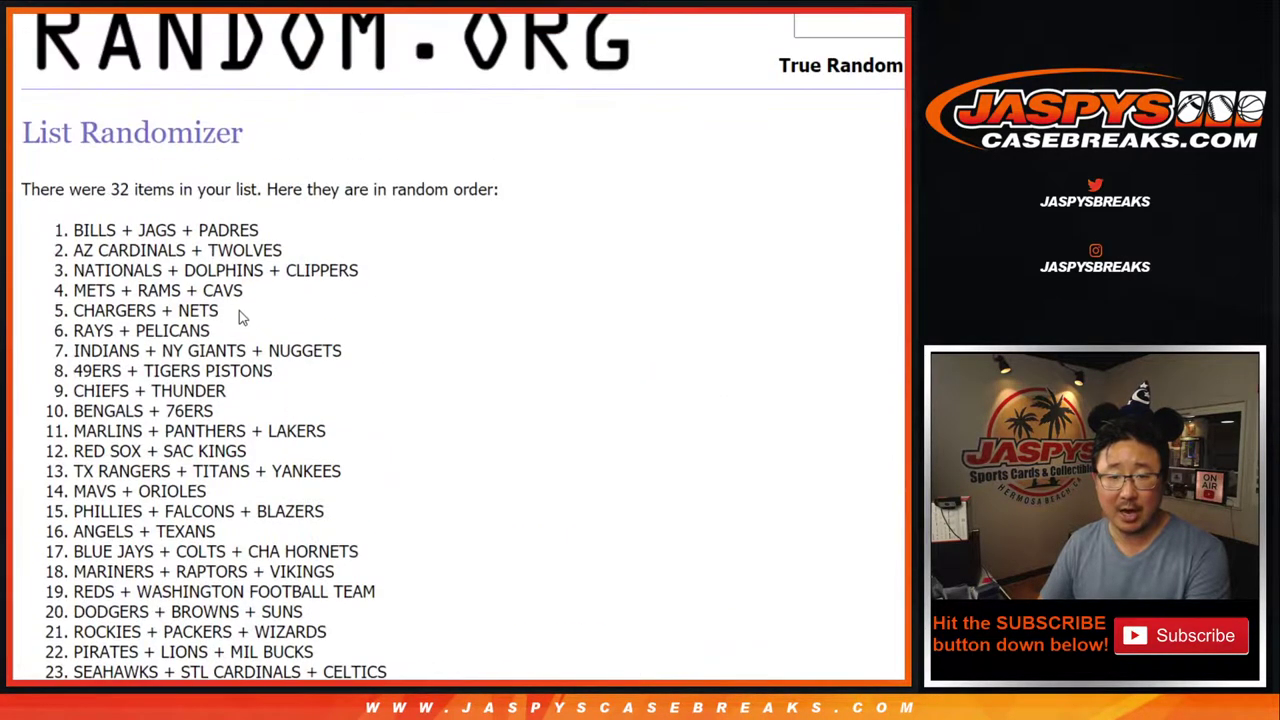
drag(80, 317, 252, 588)
key(ctrl+c)
scroll(197, 378, down, 3)
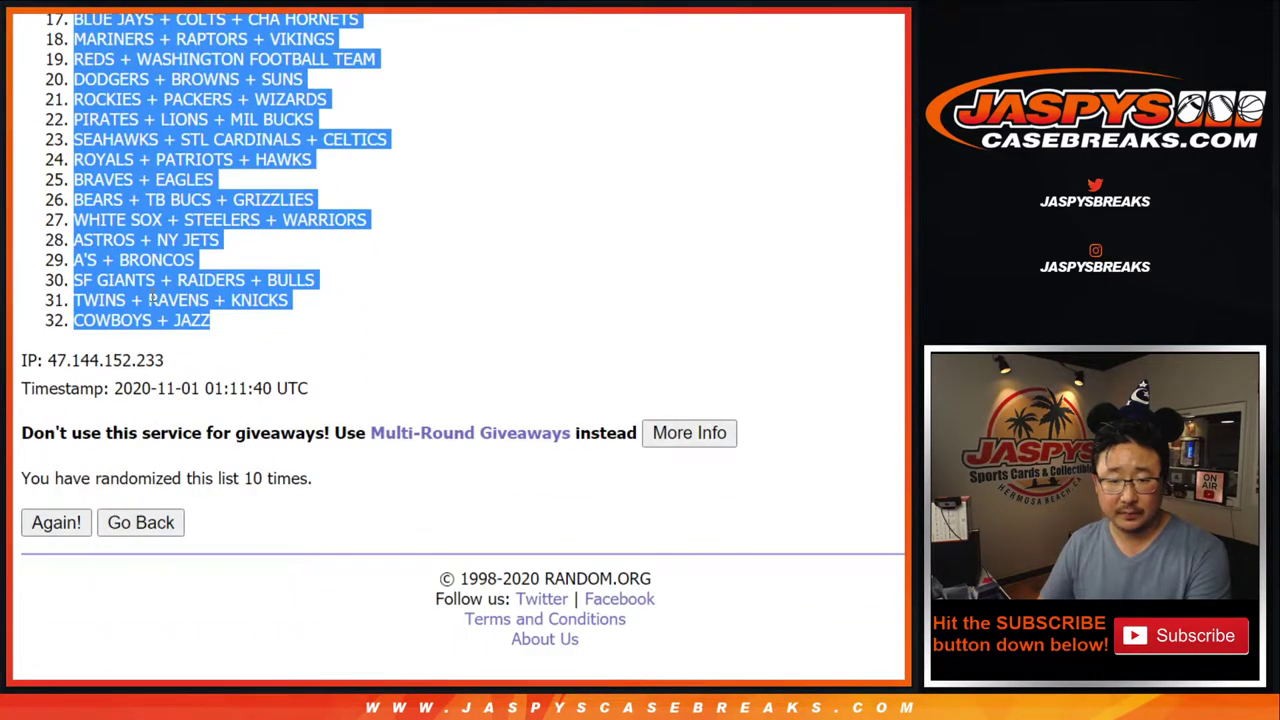
key(ctrl+Tab)
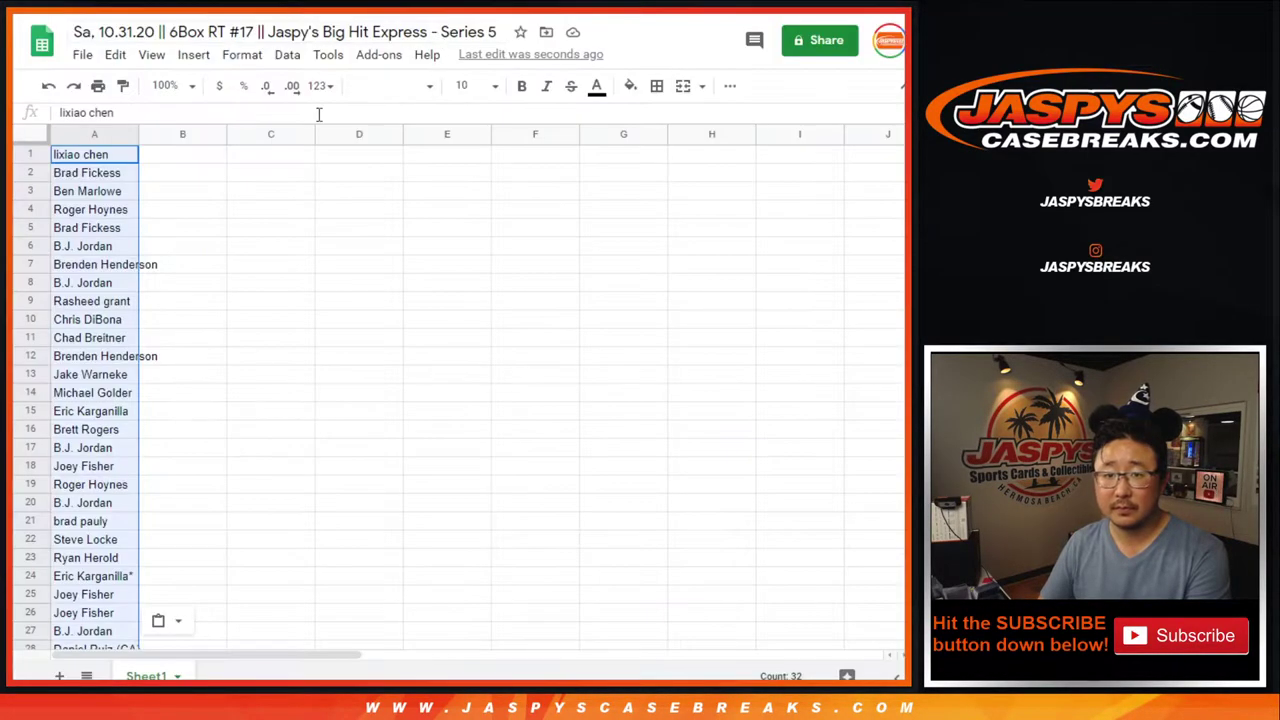
right_click(207, 160)
click(229, 137)
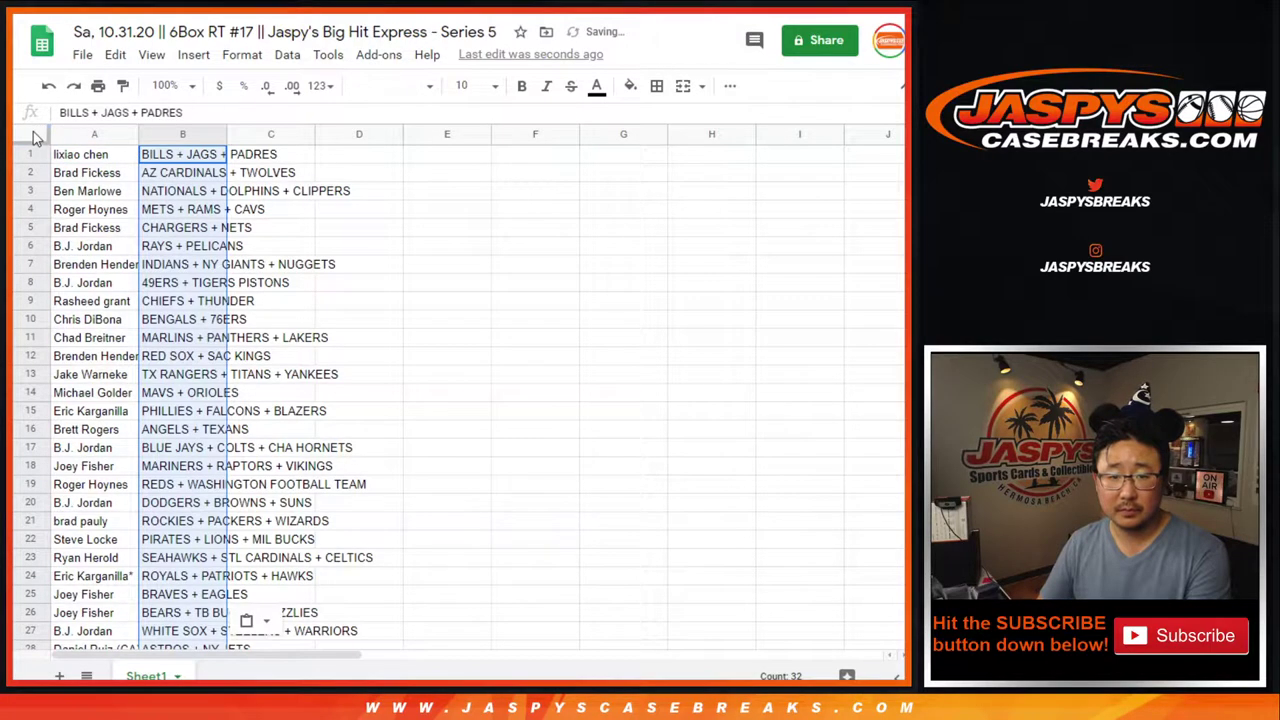
Format the entire sheet in Cambria at font size 12.
click(30, 134)
click(395, 86)
click(423, 258)
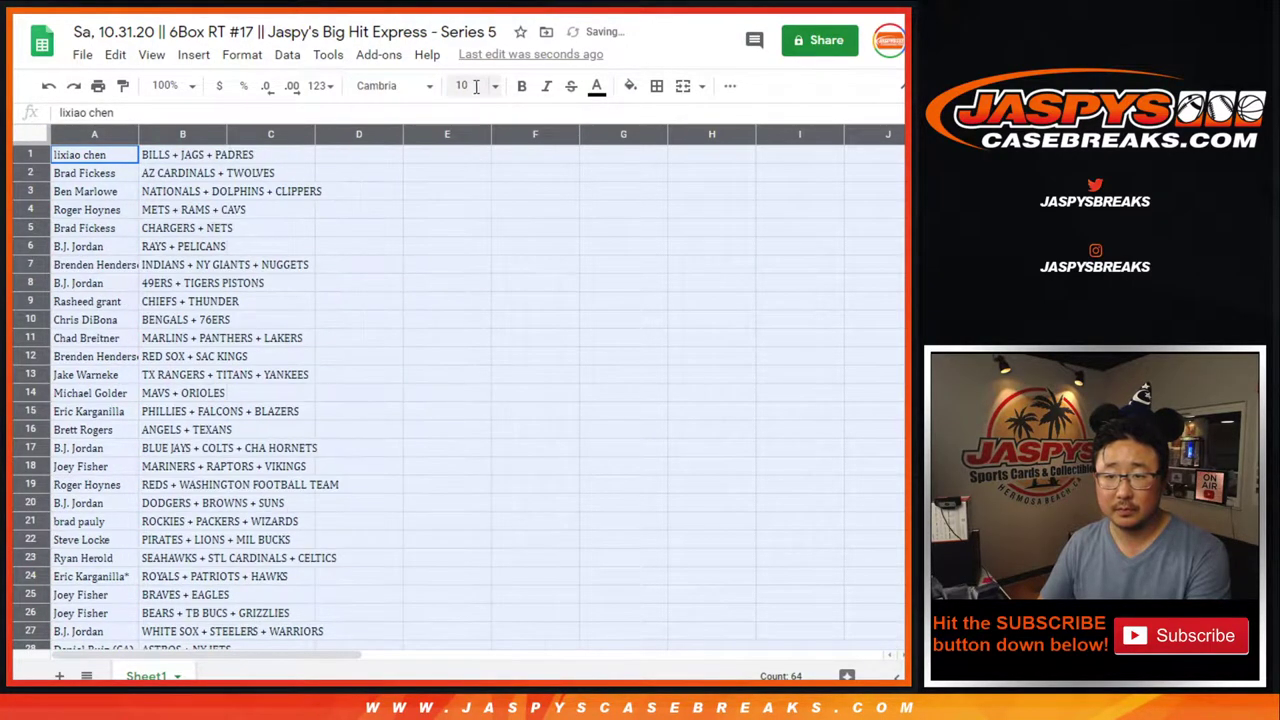
click(494, 86)
click(466, 284)
Set the sheet zoom to 150% and fit the widths of columns A and B to their contents.
click(168, 86)
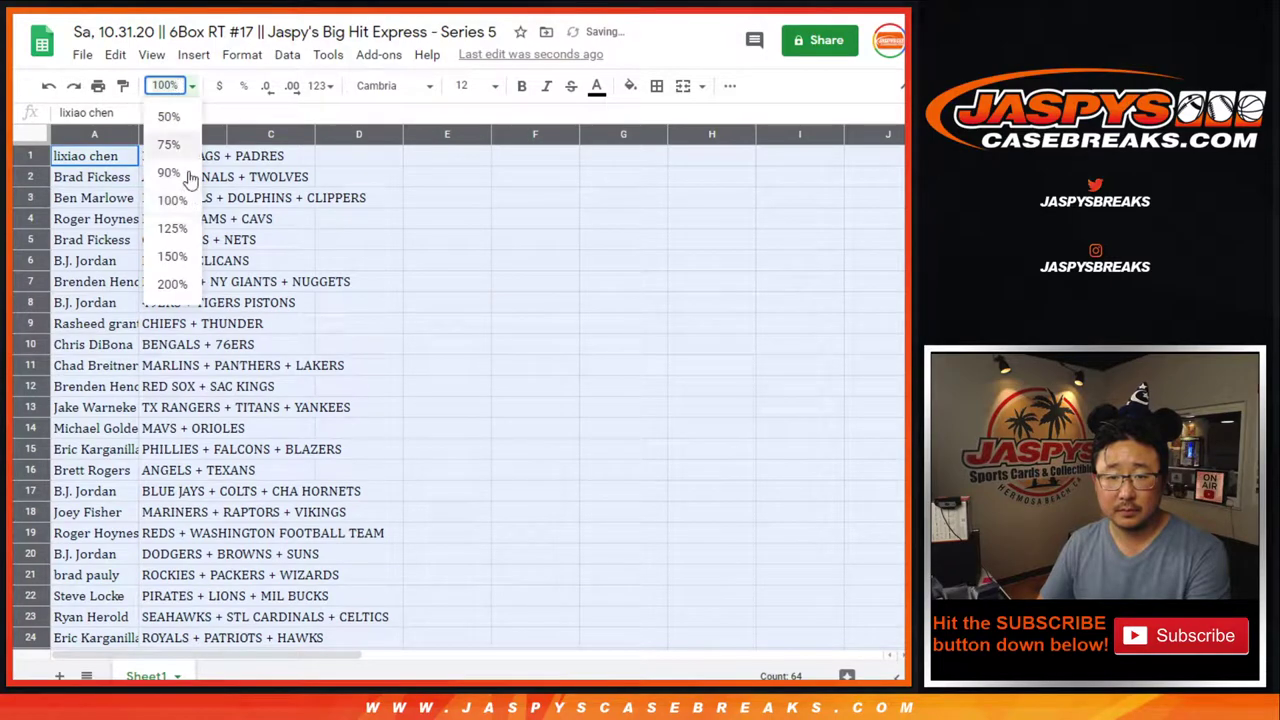
click(172, 257)
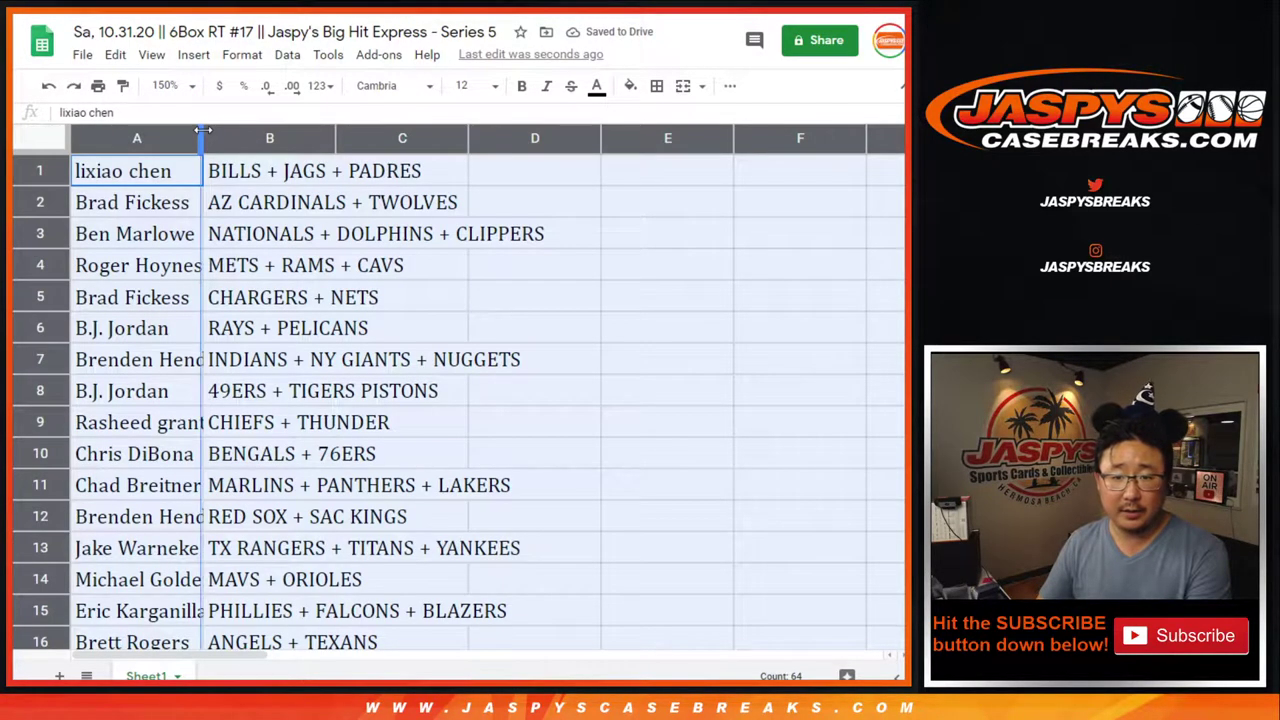
double_click(201, 137)
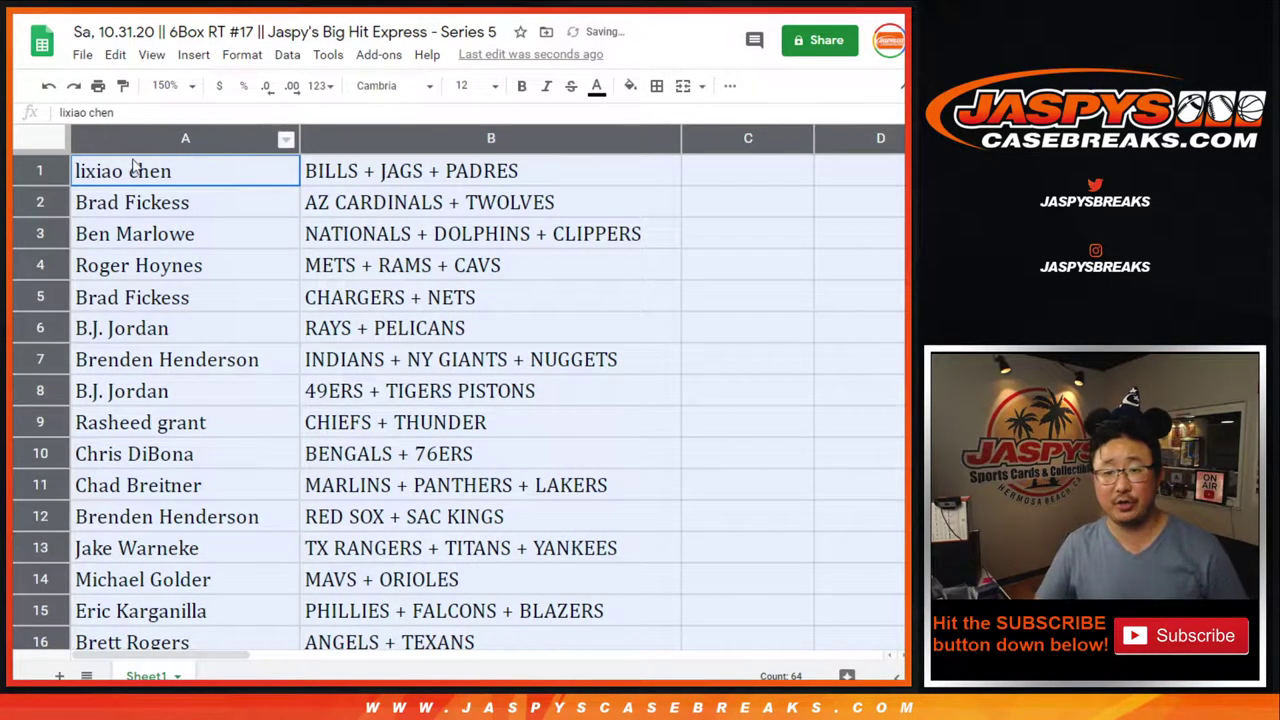
Review the participant and team pairings row by row from row 3 to row 32, highlighting each row in turn.
click(42, 234)
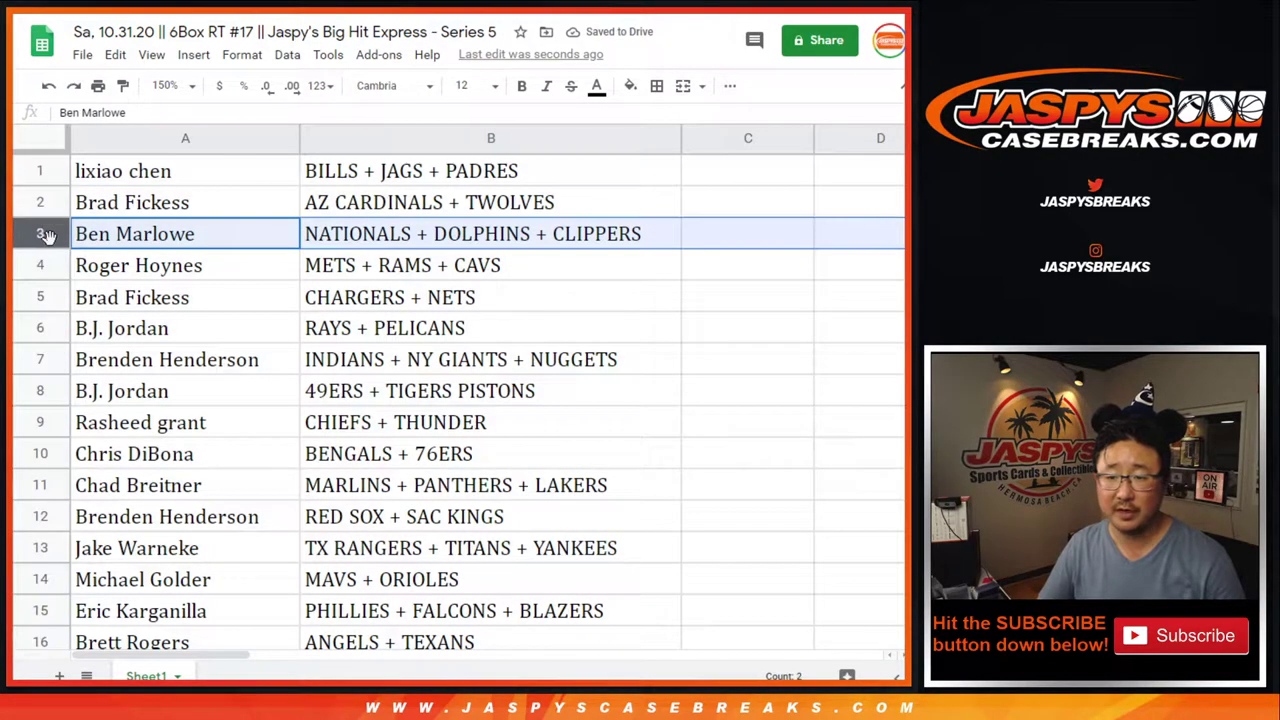
click(42, 262)
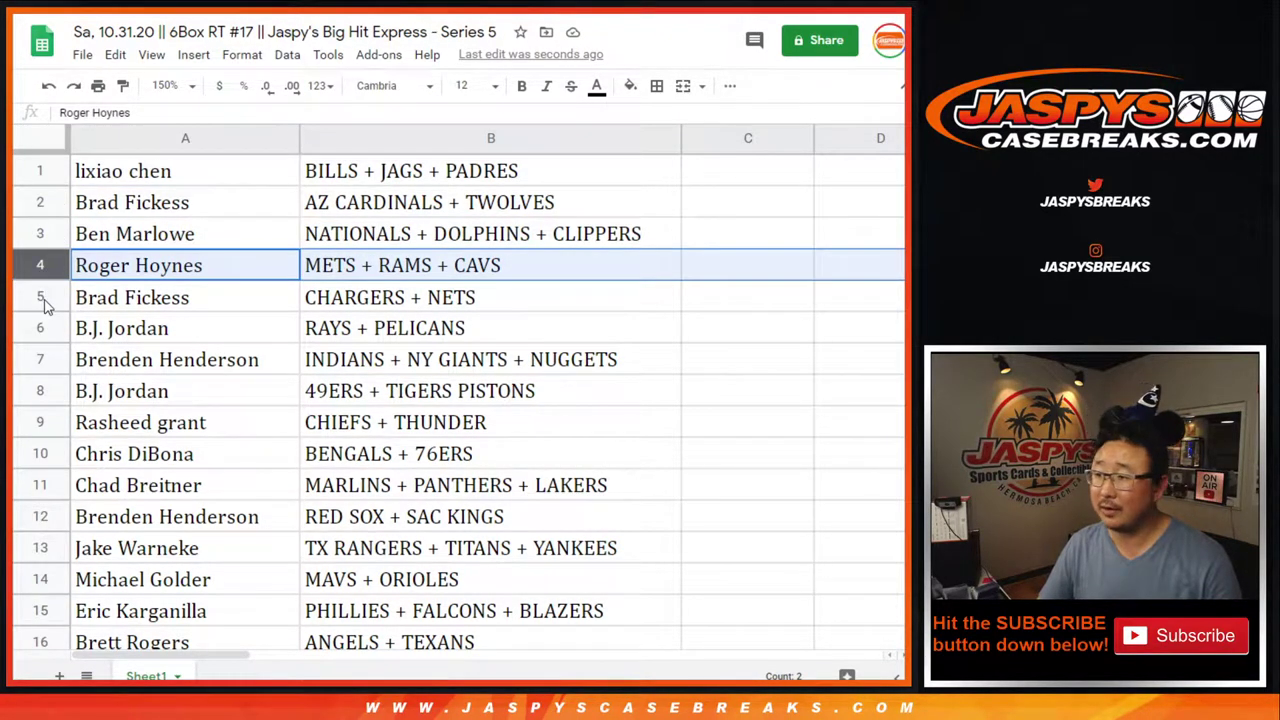
click(43, 297)
click(39, 331)
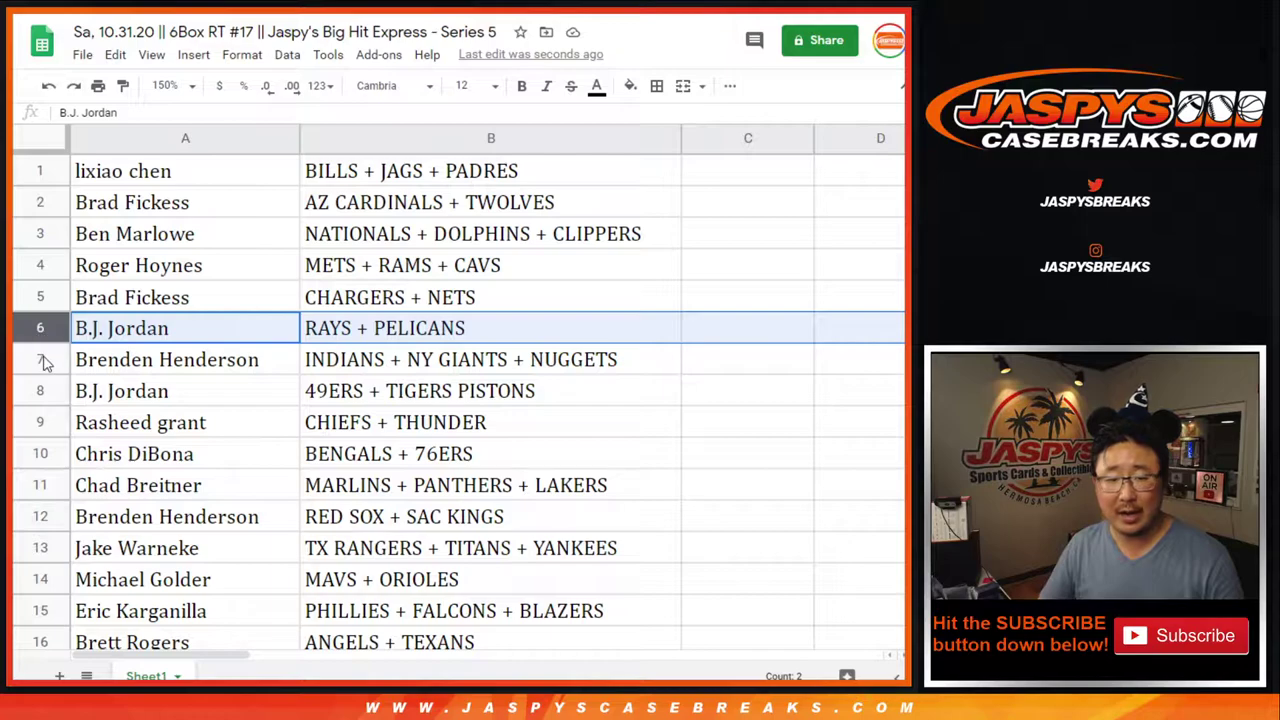
click(42, 363)
click(42, 395)
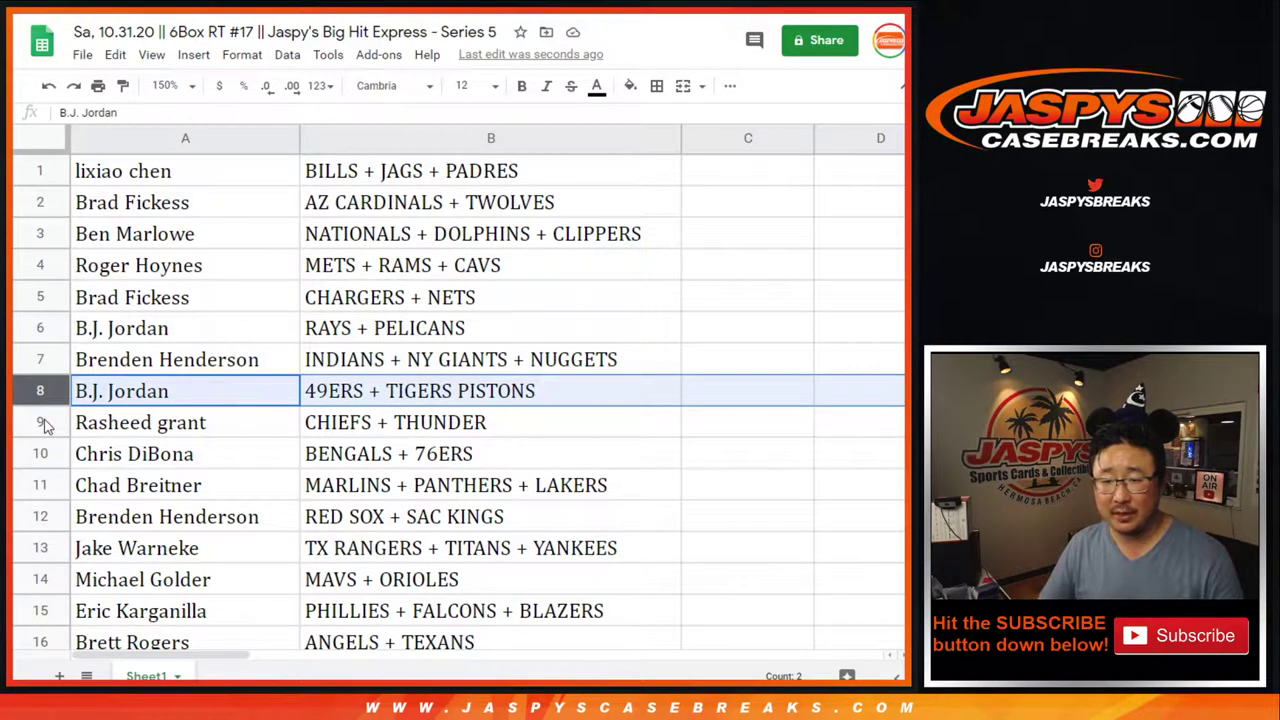
click(42, 422)
click(44, 454)
click(42, 485)
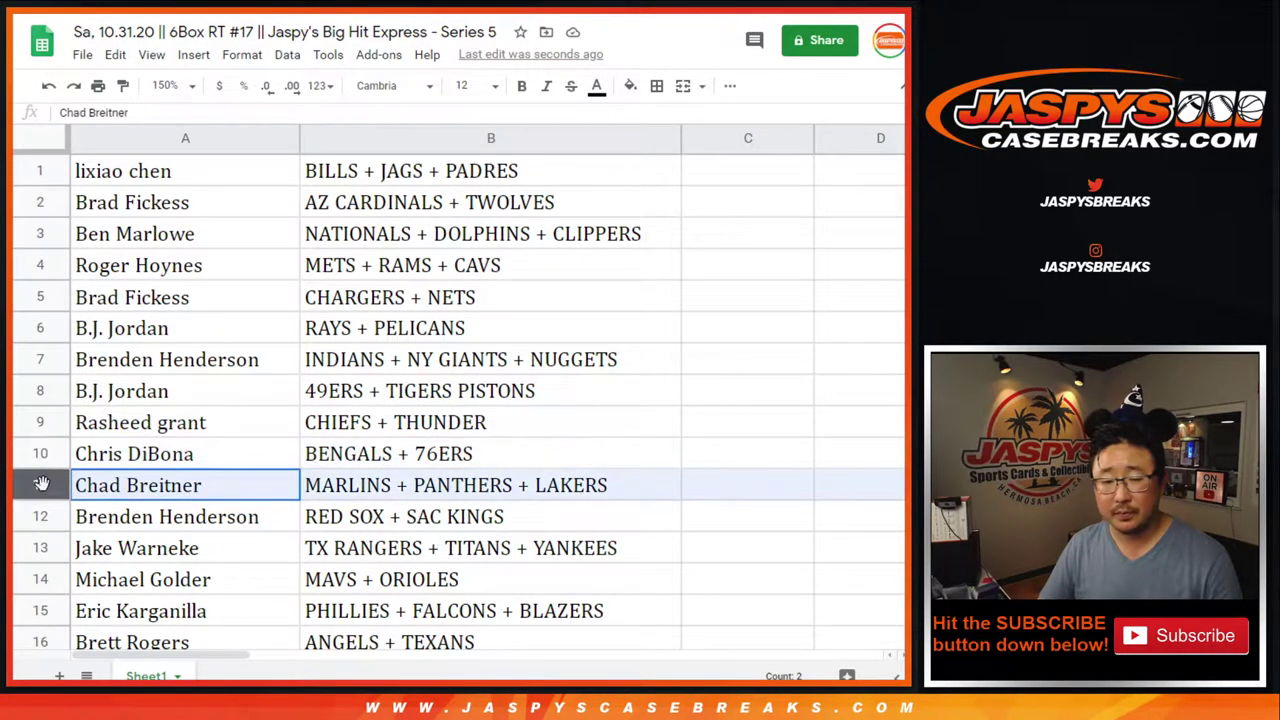
click(42, 516)
scroll(232, 280, down, 5)
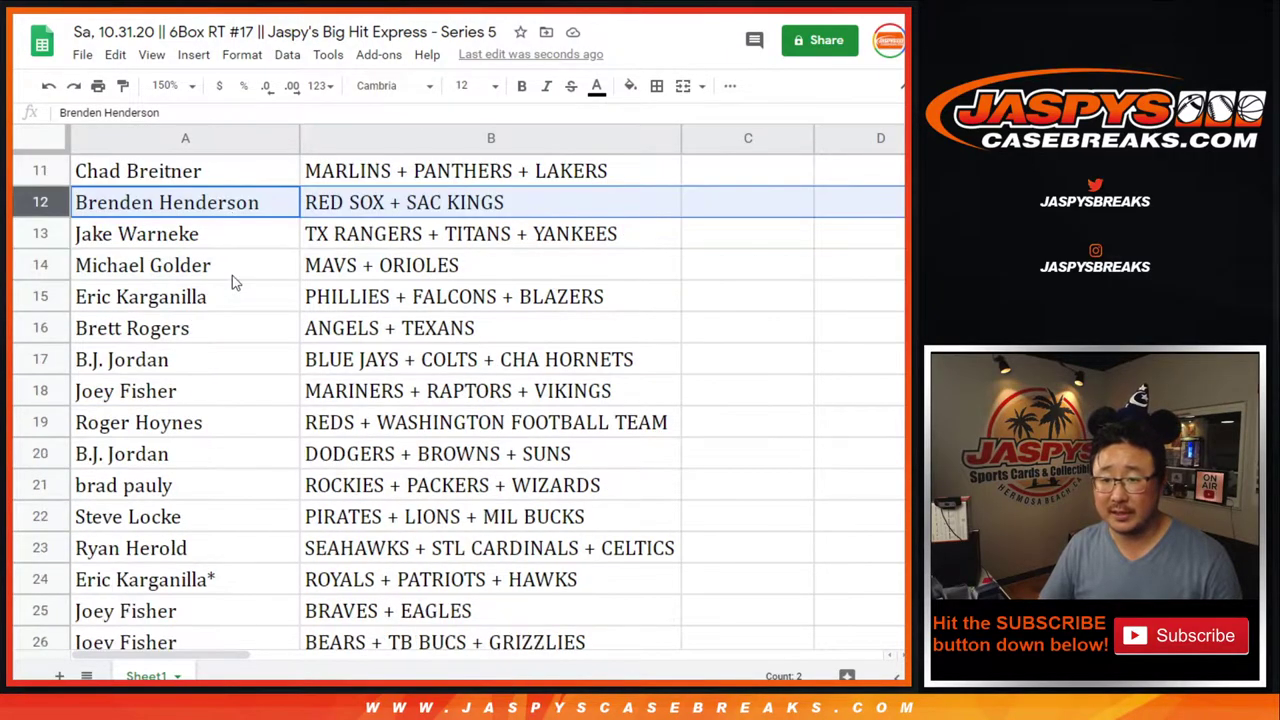
click(42, 233)
click(42, 265)
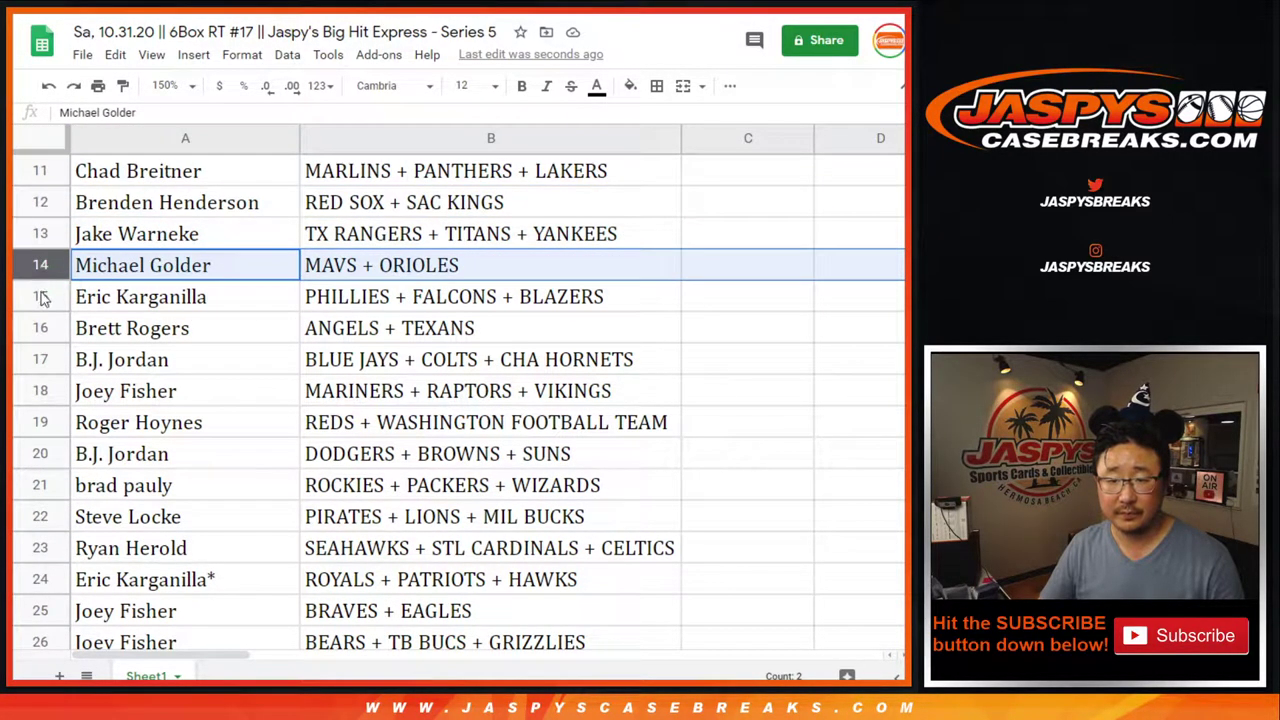
click(42, 297)
click(42, 328)
click(44, 359)
scroll(170, 307, down, 3)
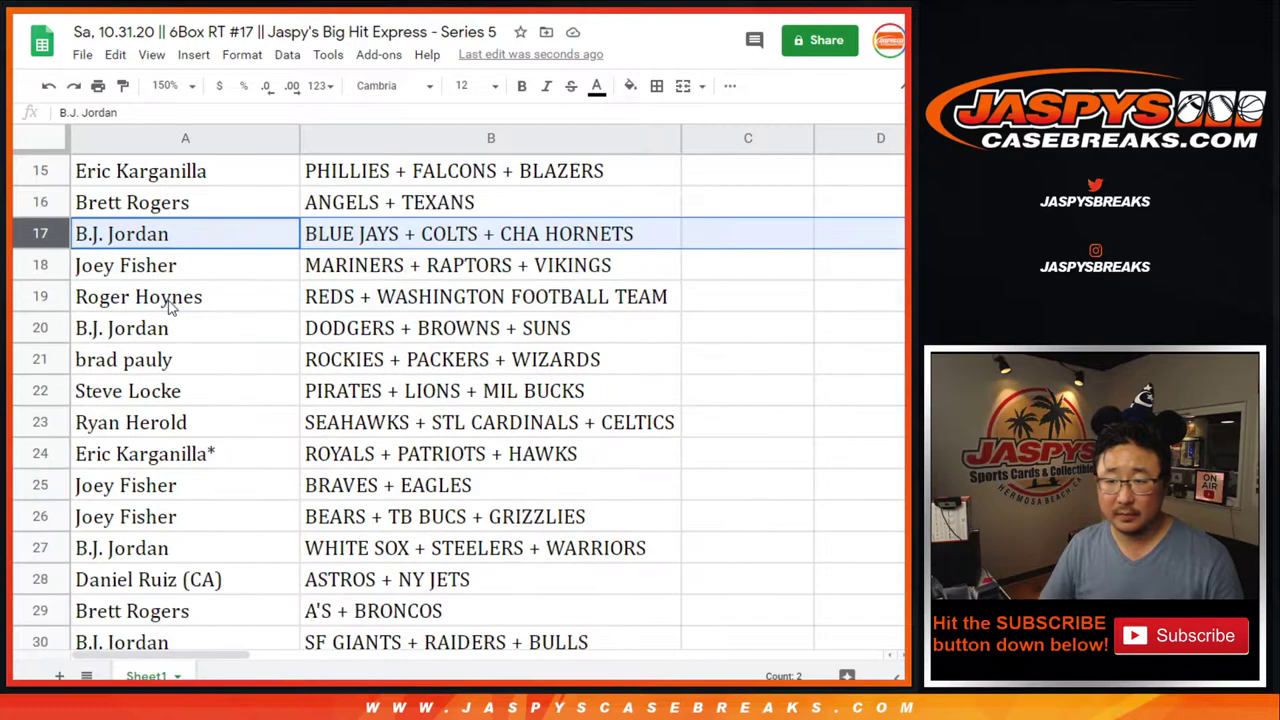
scroll(170, 307, down, 2)
click(42, 202)
click(48, 233)
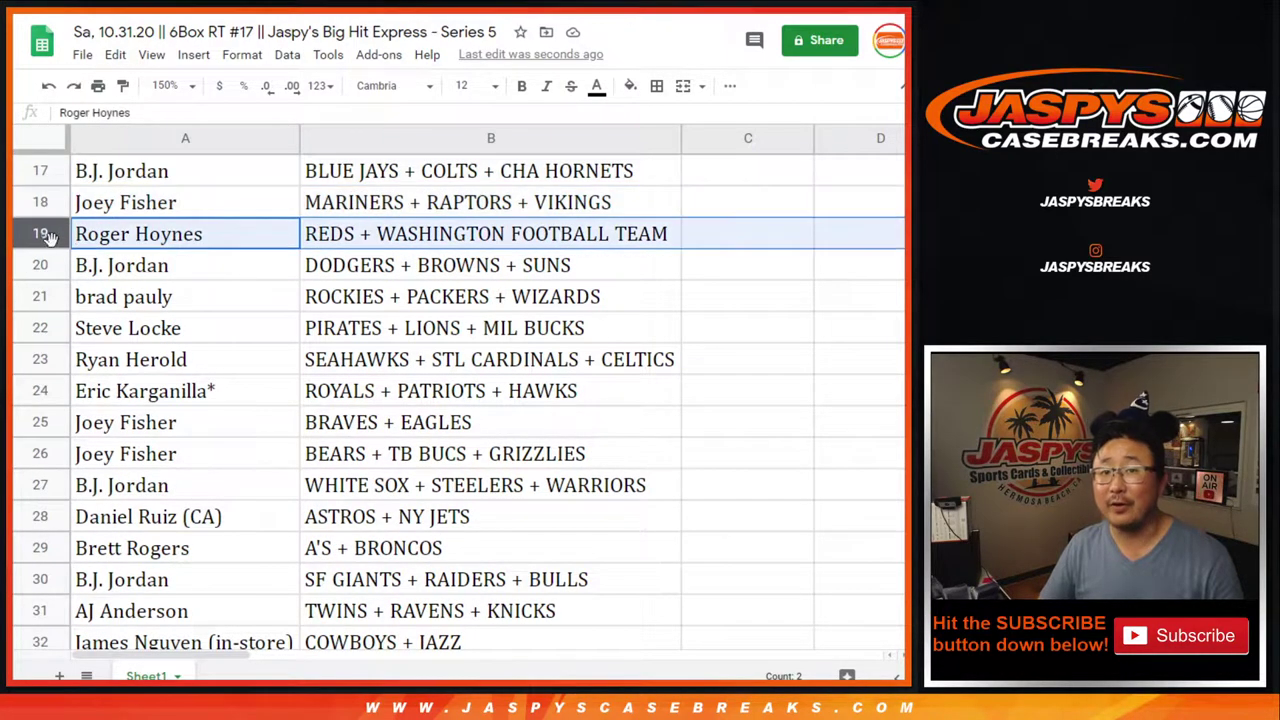
click(48, 265)
click(48, 297)
click(48, 328)
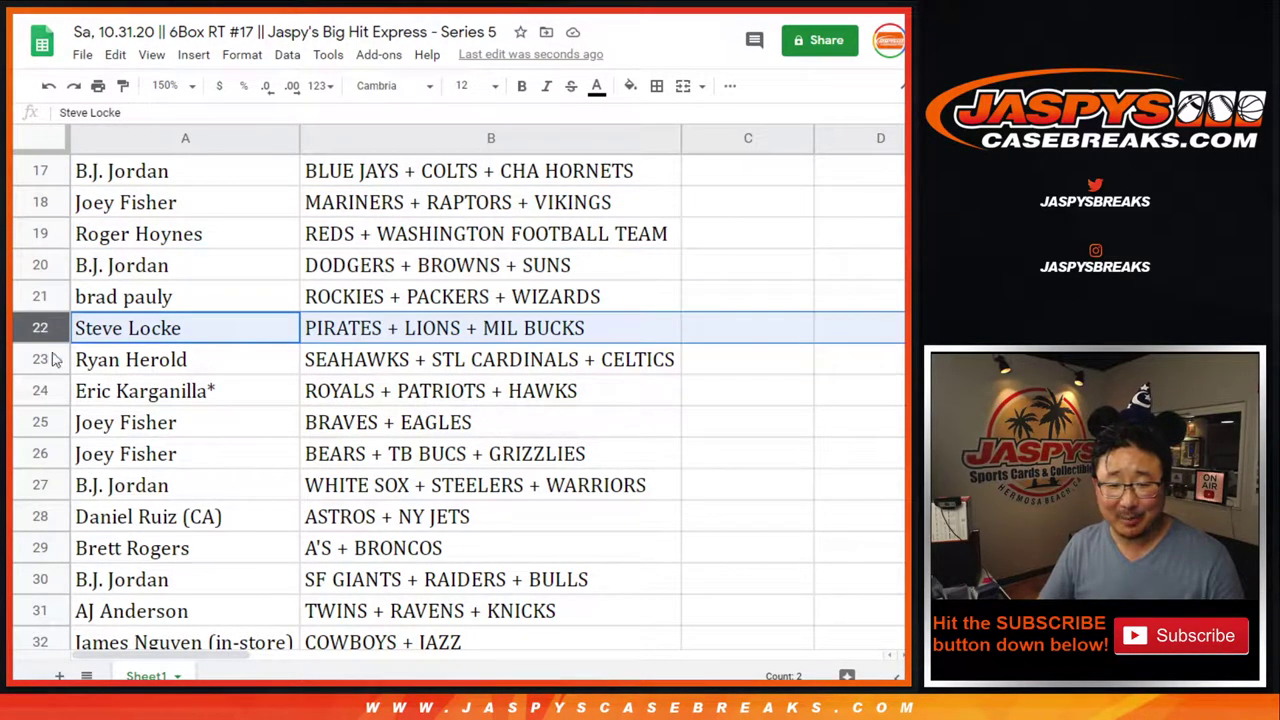
click(52, 359)
click(44, 391)
click(48, 422)
click(48, 453)
scroll(214, 390, down, 3)
click(48, 233)
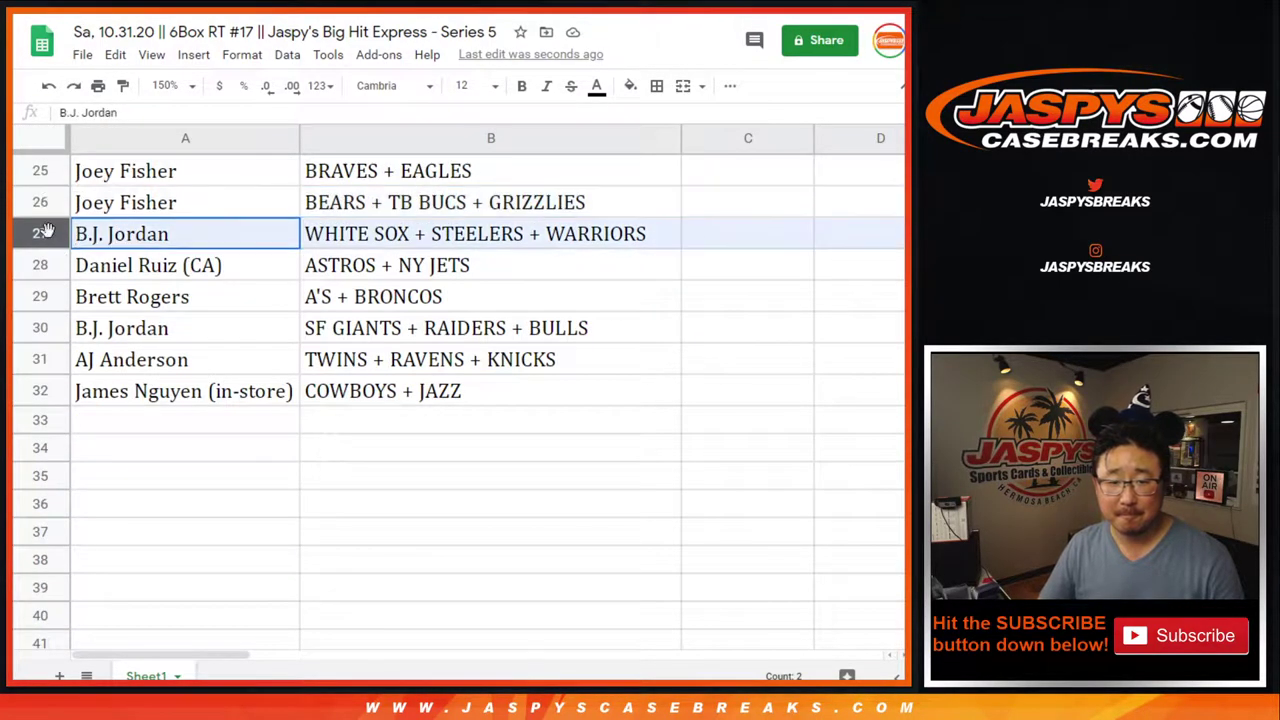
click(48, 265)
click(48, 297)
click(48, 328)
click(48, 359)
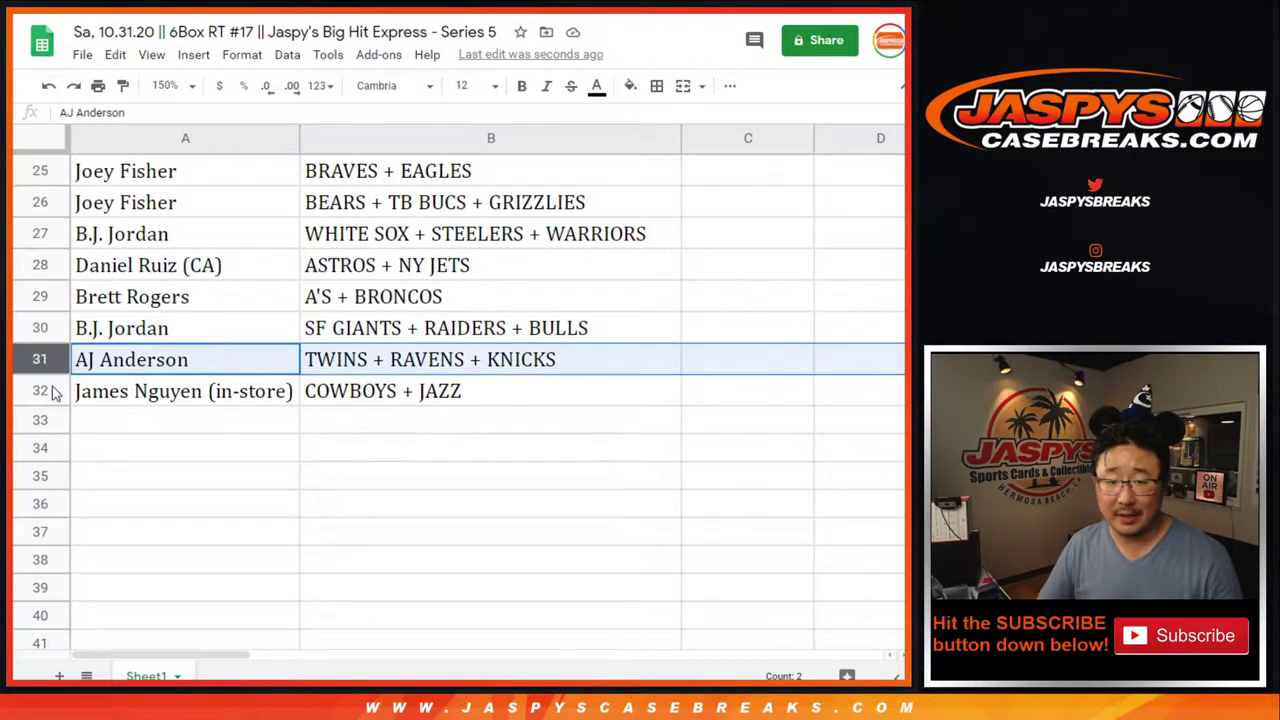
click(48, 391)
scroll(290, 400, up, 9)
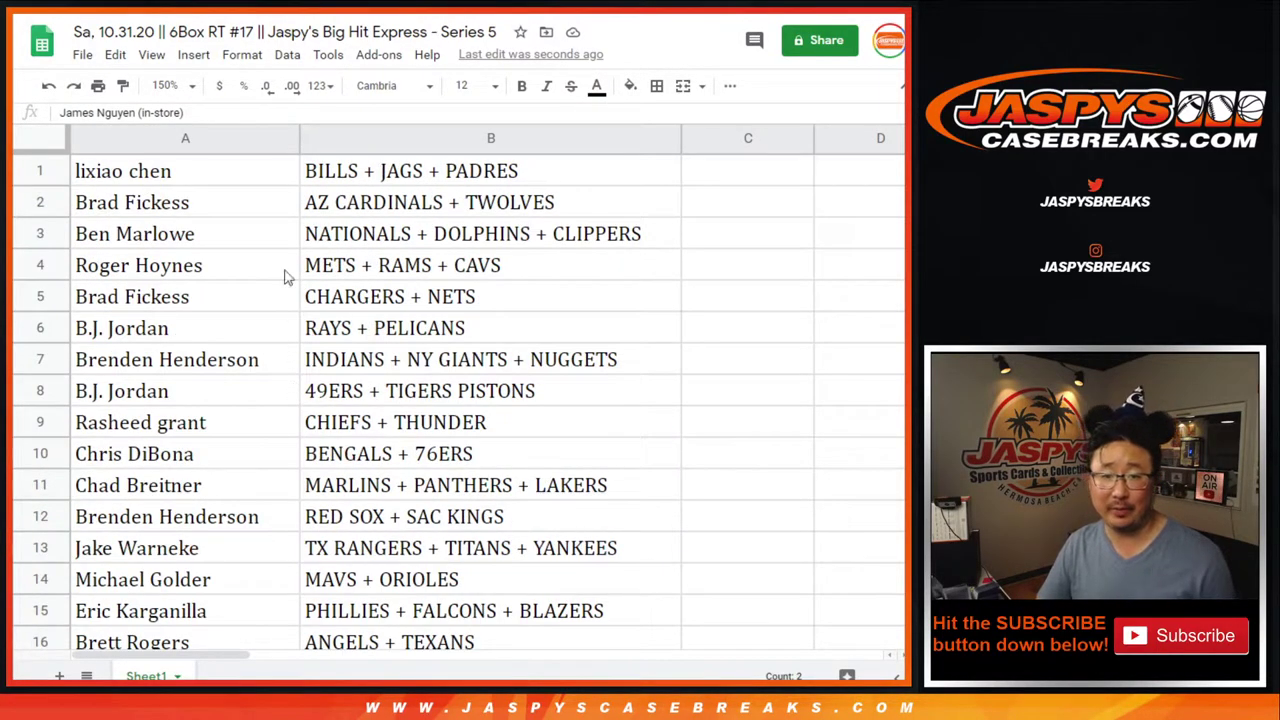
Zoom the sheet out to 75% and sort the whole sheet by column A, A to Z.
click(165, 86)
text(75)
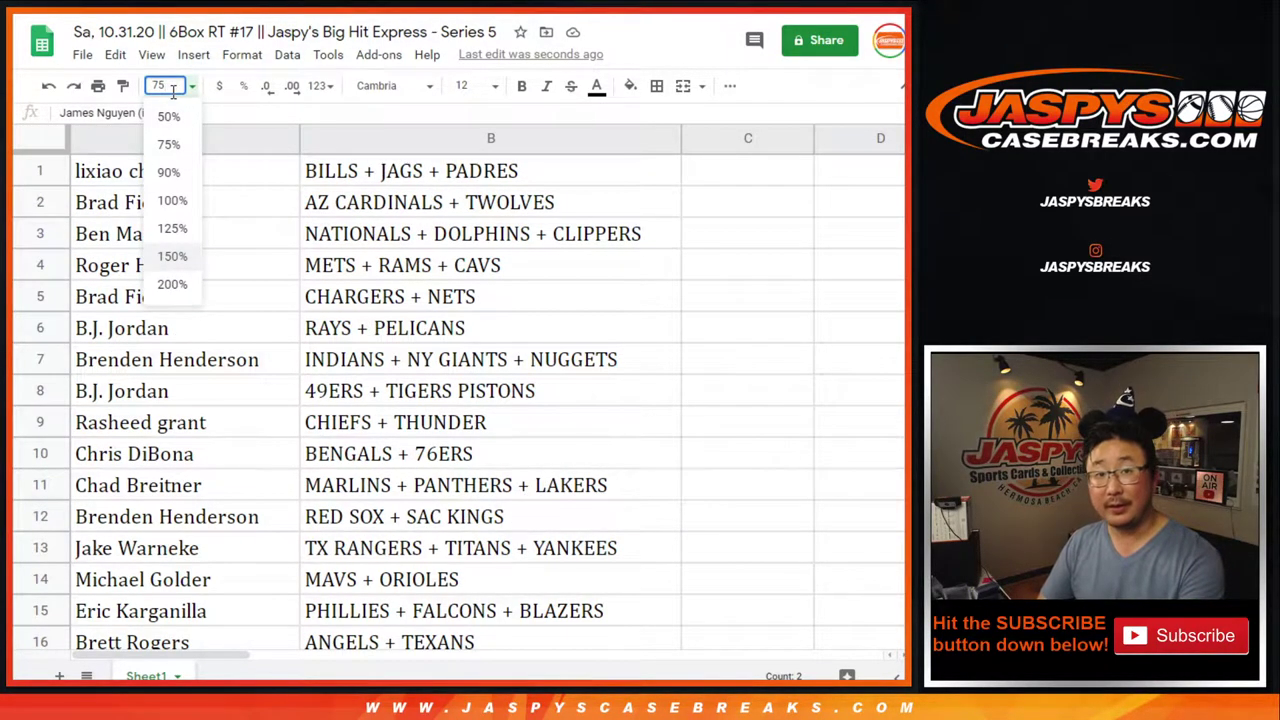
key(Return)
click(240, 131)
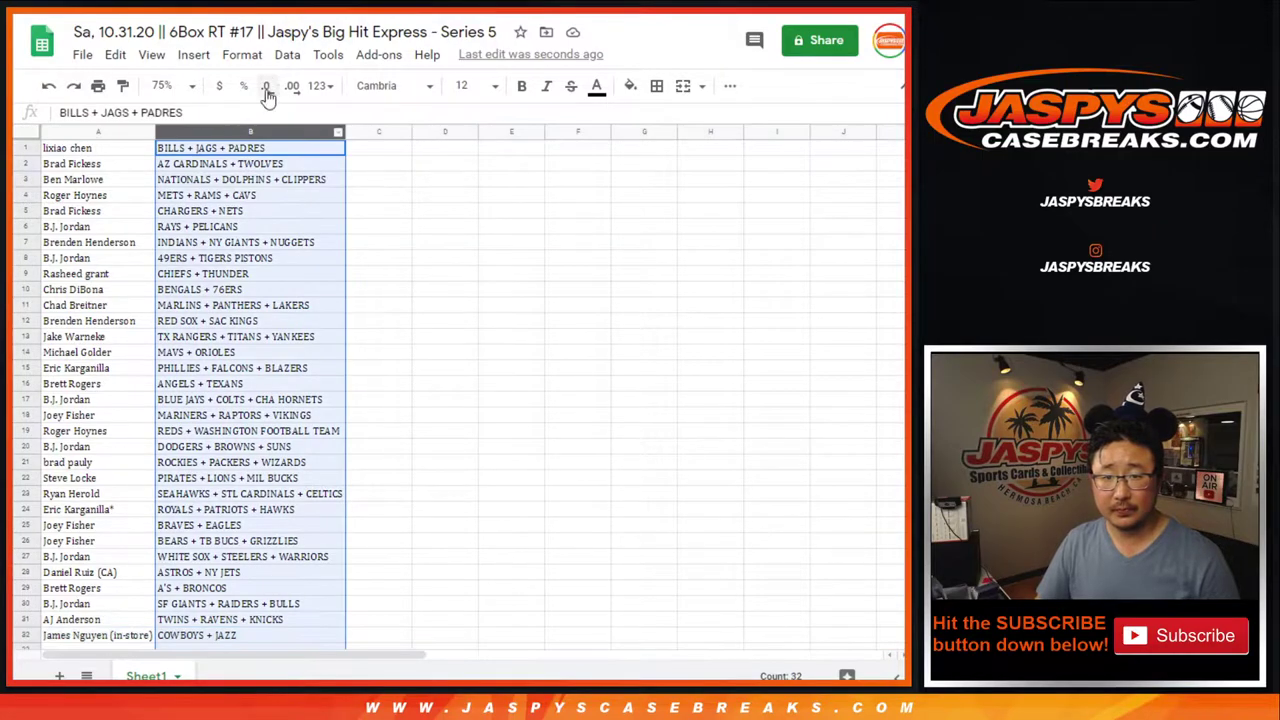
click(287, 54)
click(122, 133)
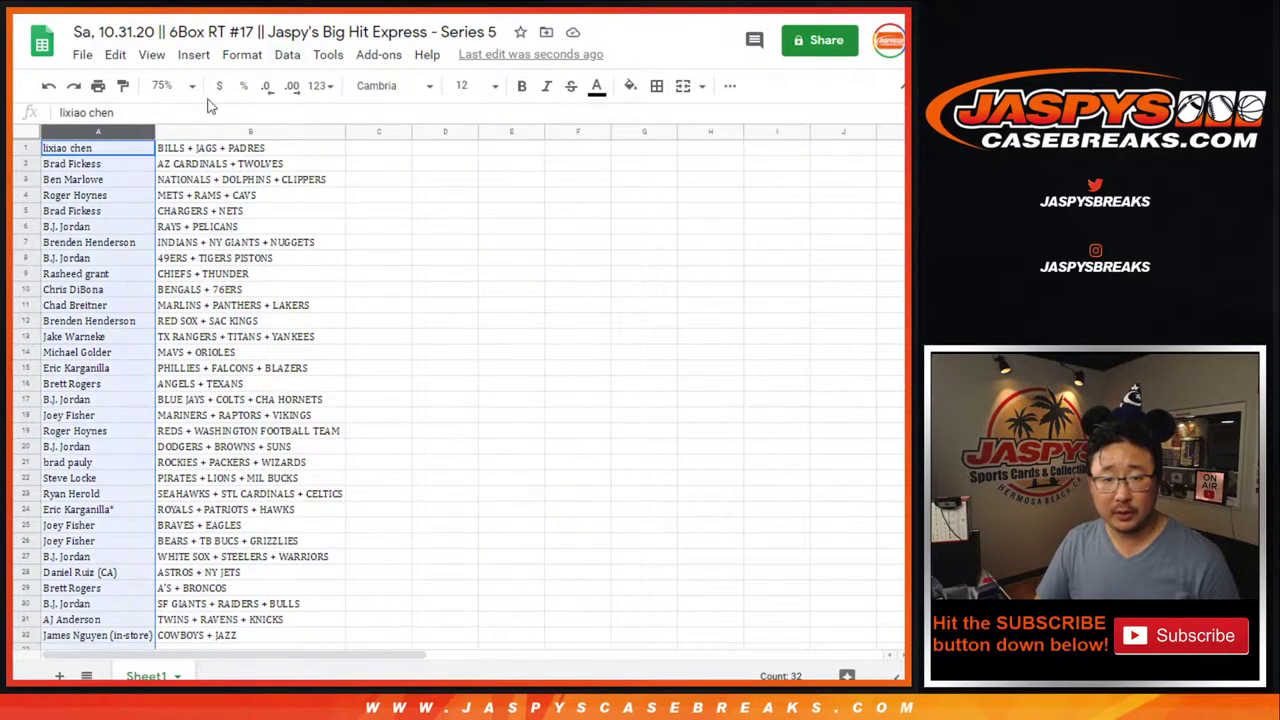
click(286, 55)
click(296, 88)
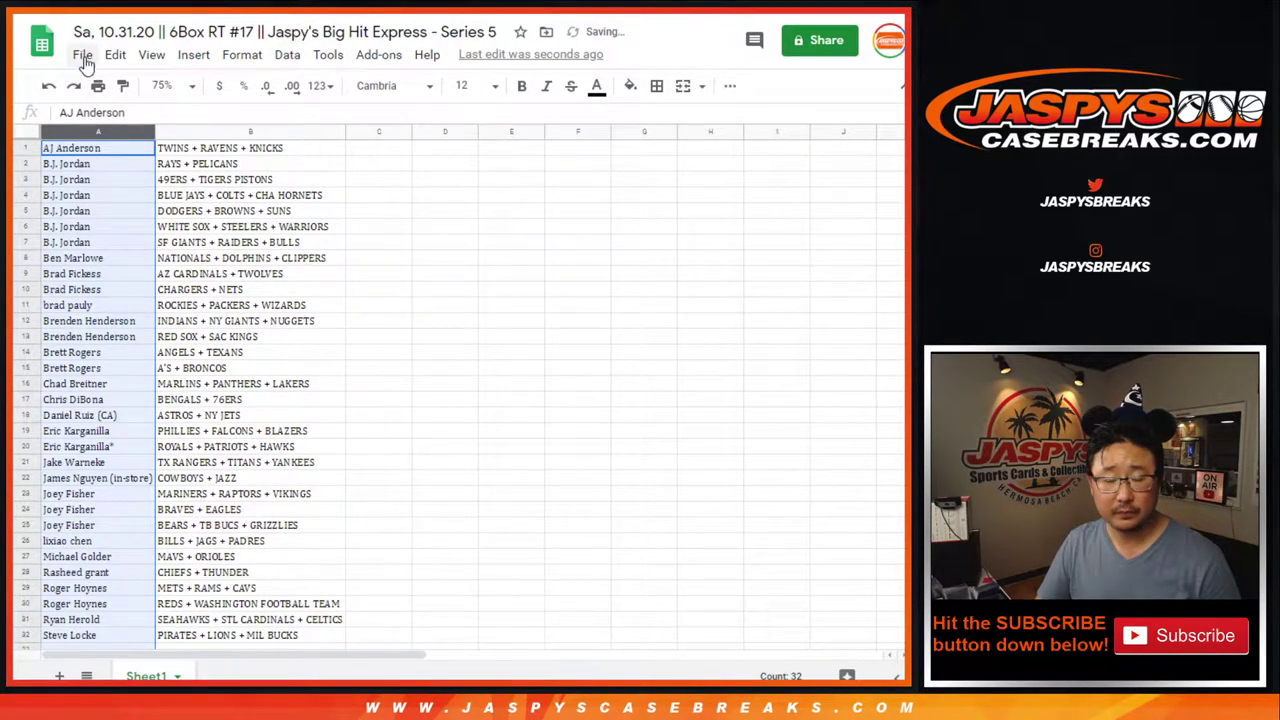
Set the sheet zoom to 150%.
click(82, 54)
mouse_move(138, 277)
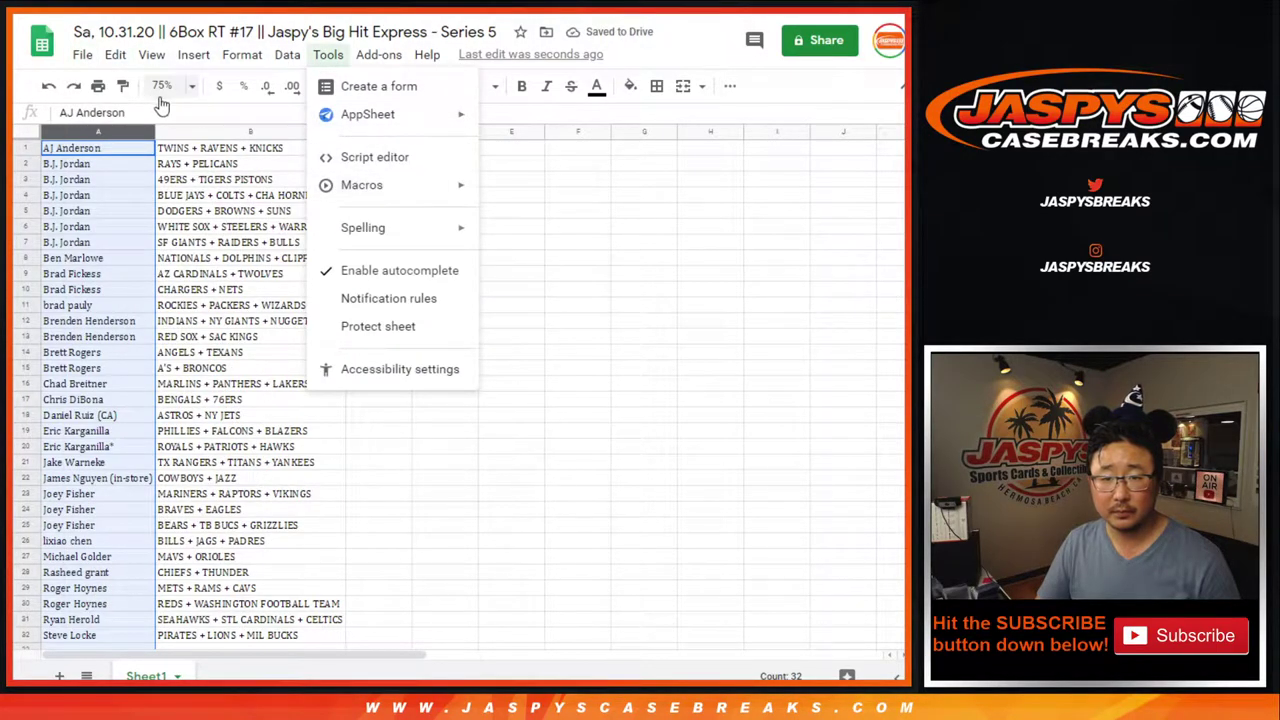
click(163, 86)
click(174, 256)
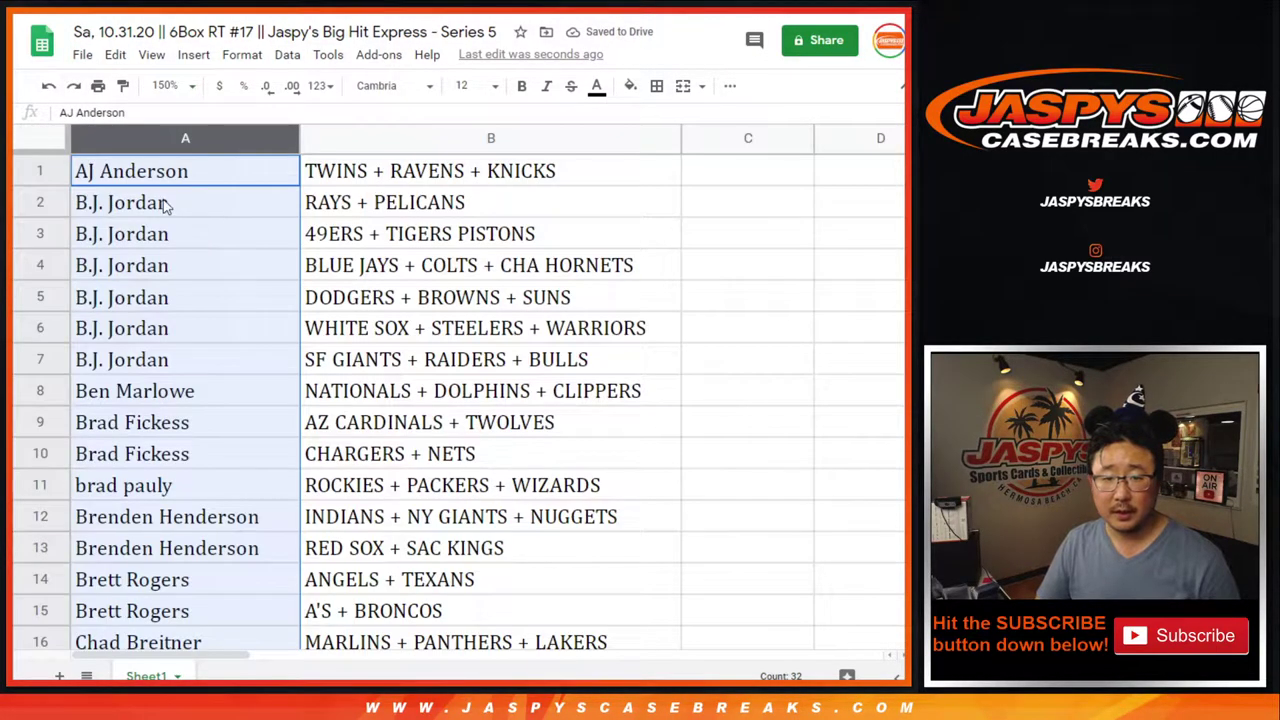
Examine the sorted assignments down to row 32, highlighting rows 2 to 7 and rows 9, 12 and 30.
click(57, 202)
shift+click(50, 360)
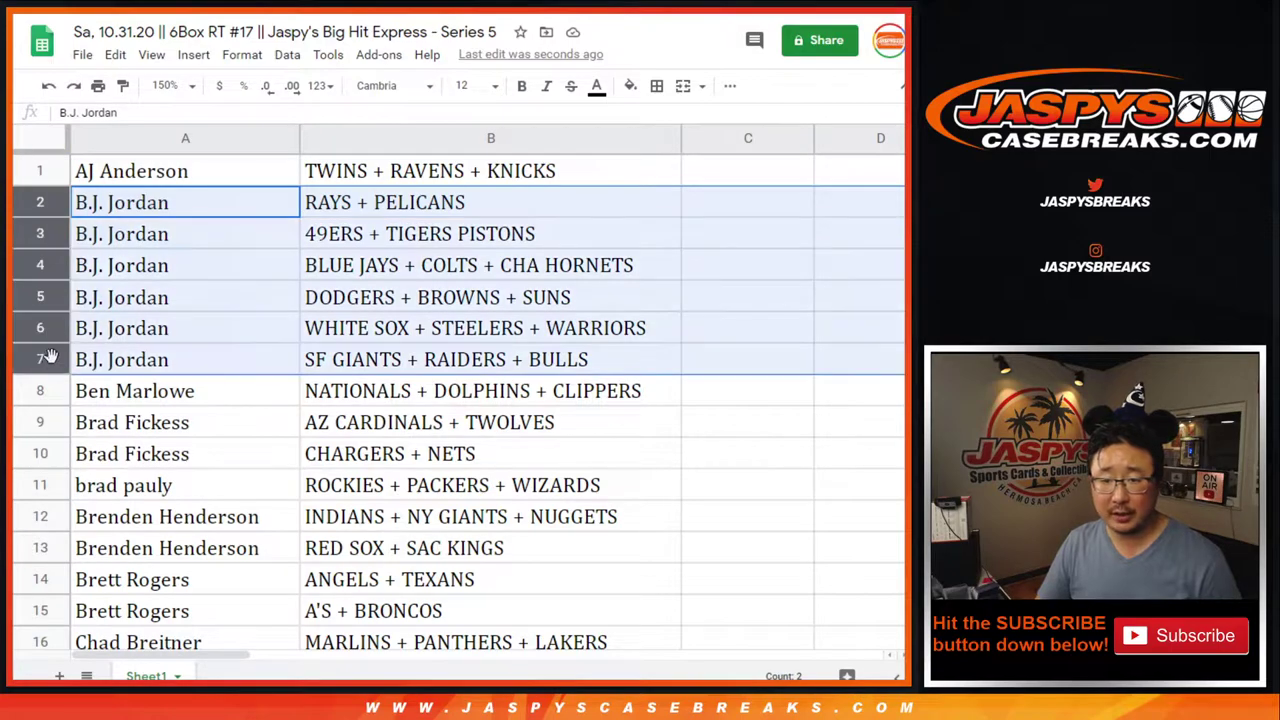
click(57, 427)
scroll(155, 405, down, 2)
click(40, 328)
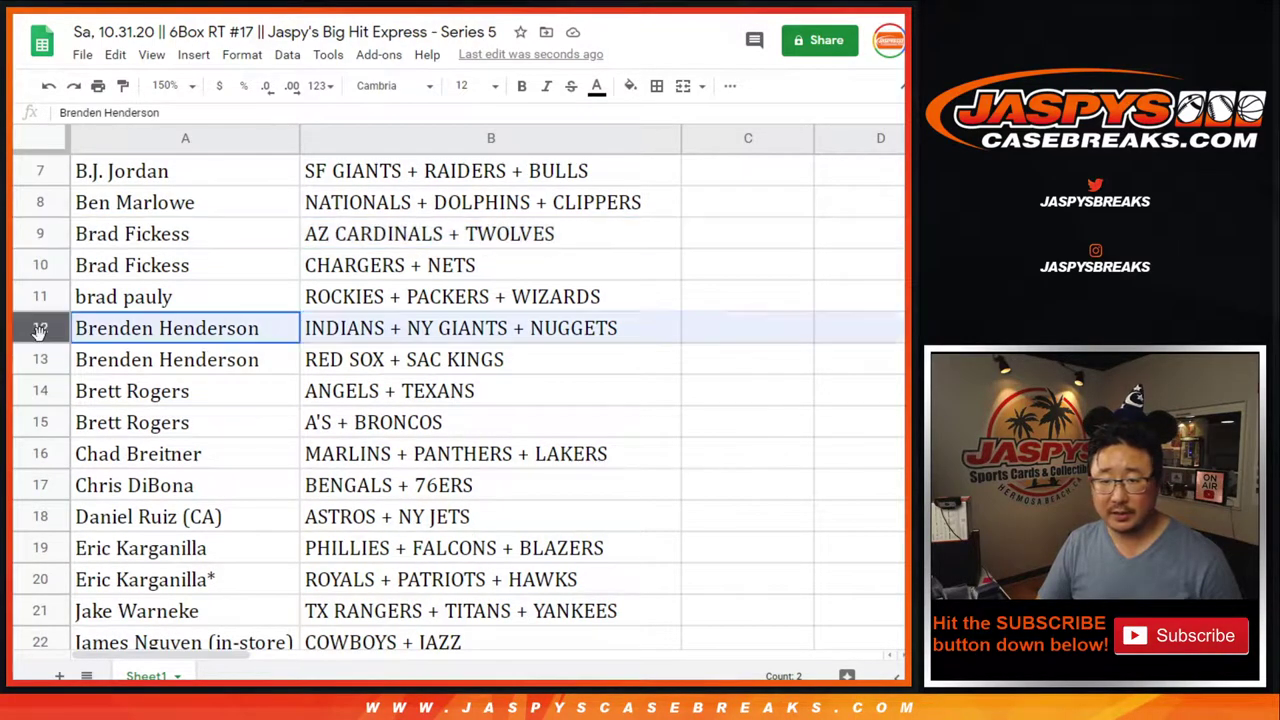
scroll(45, 275, down, 2)
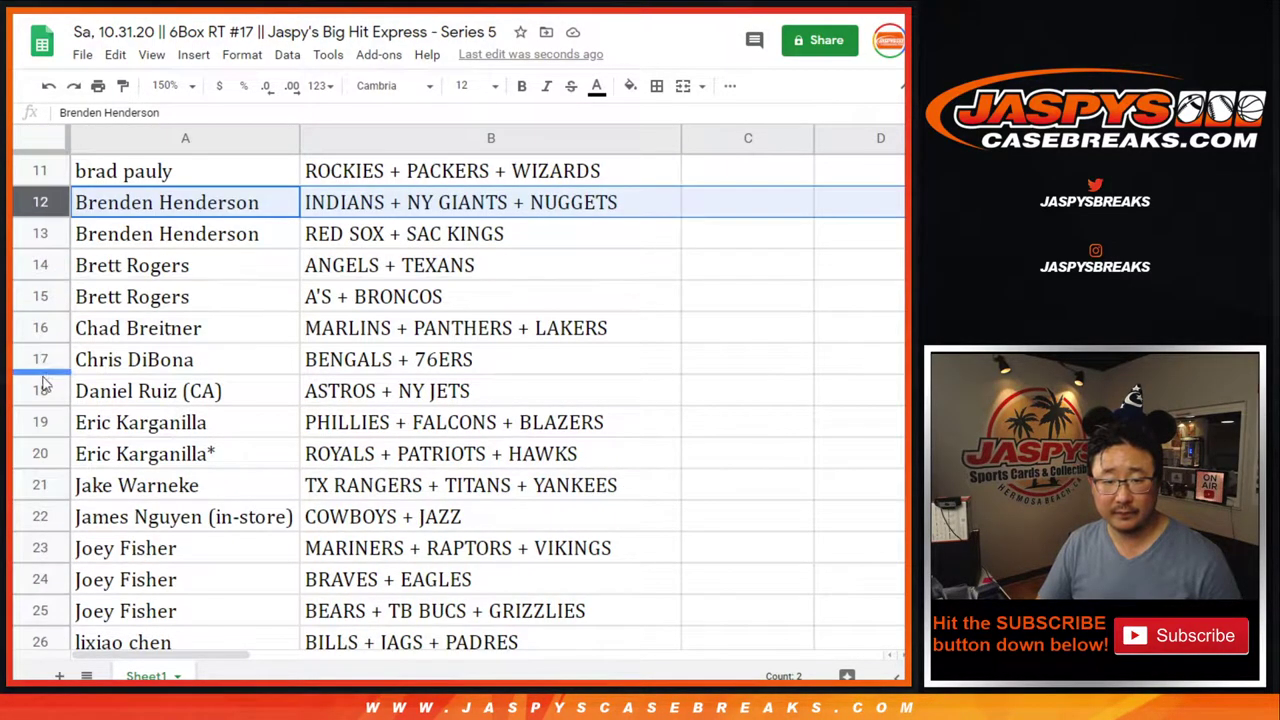
scroll(151, 557, down, 3)
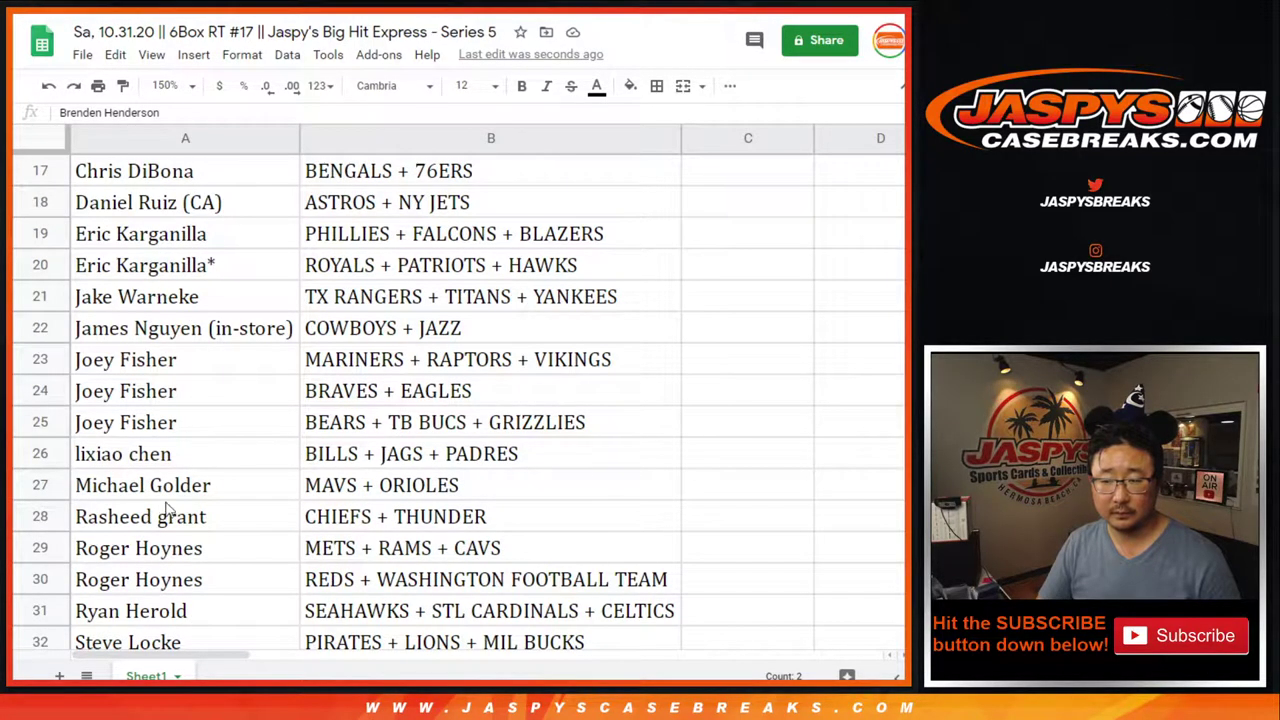
scroll(190, 500, down, 2)
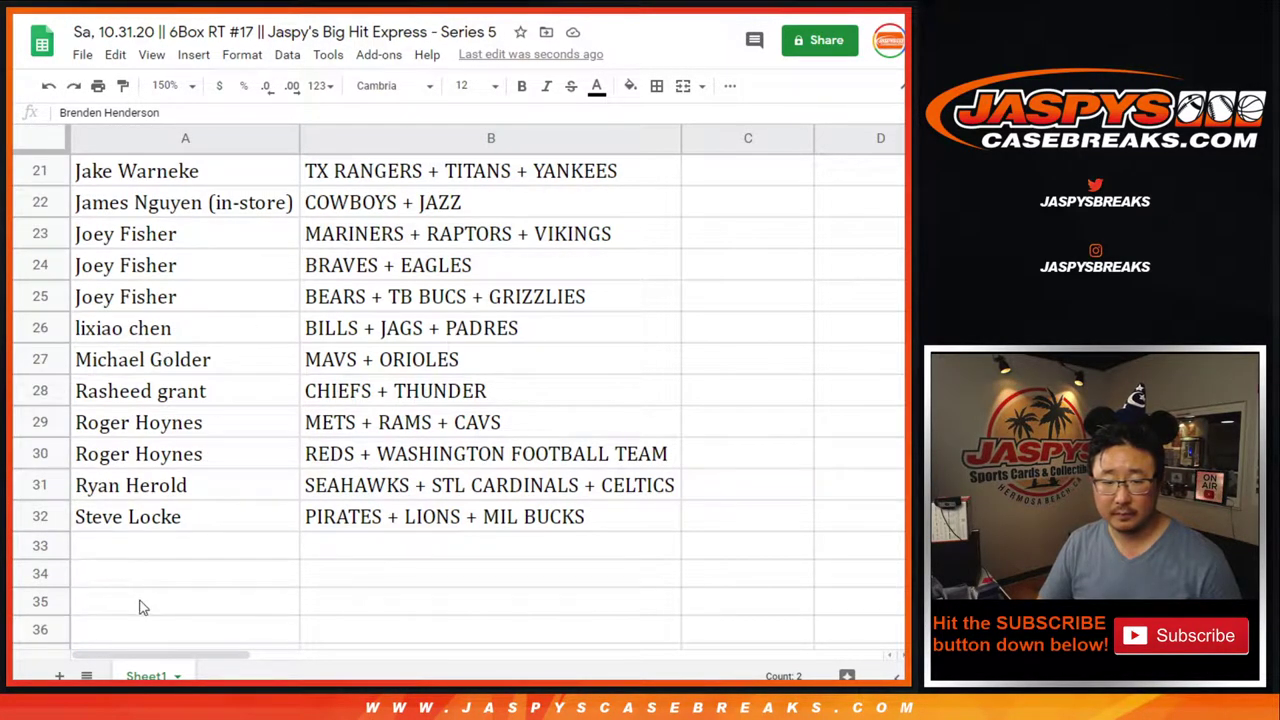
click(40, 453)
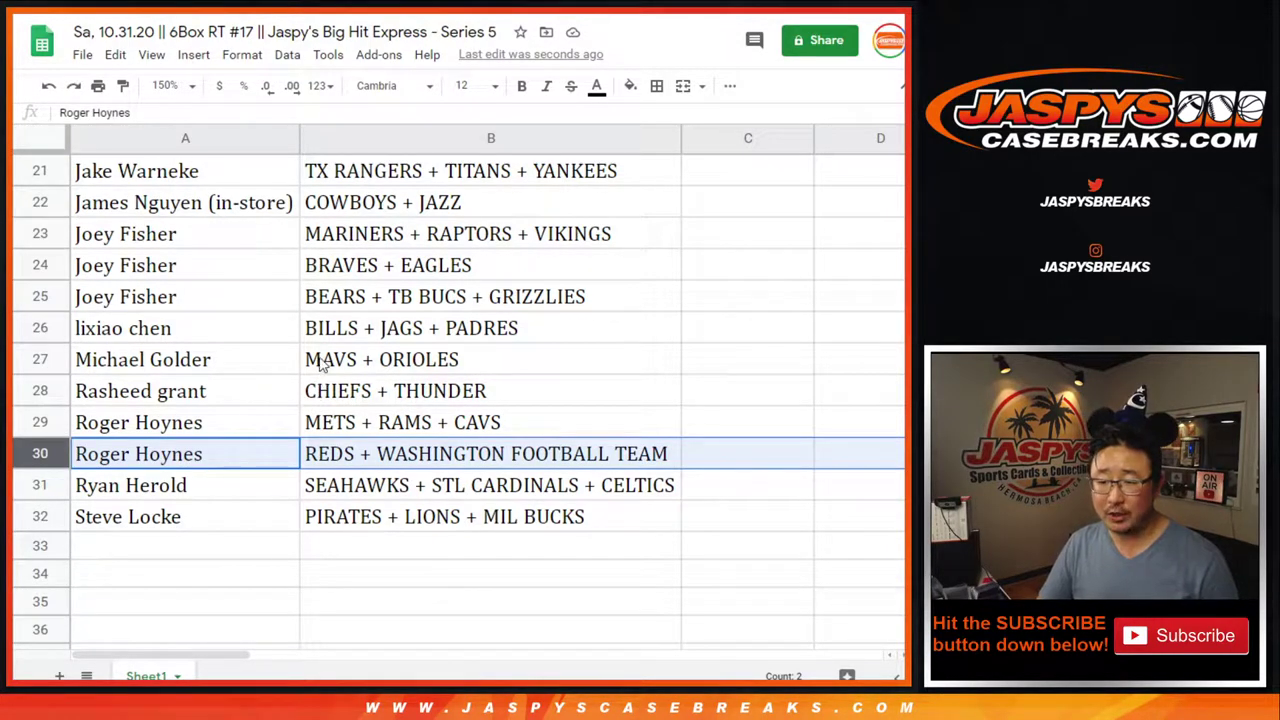
scroll(258, 352, up, 5)
scroll(258, 352, up, 5)
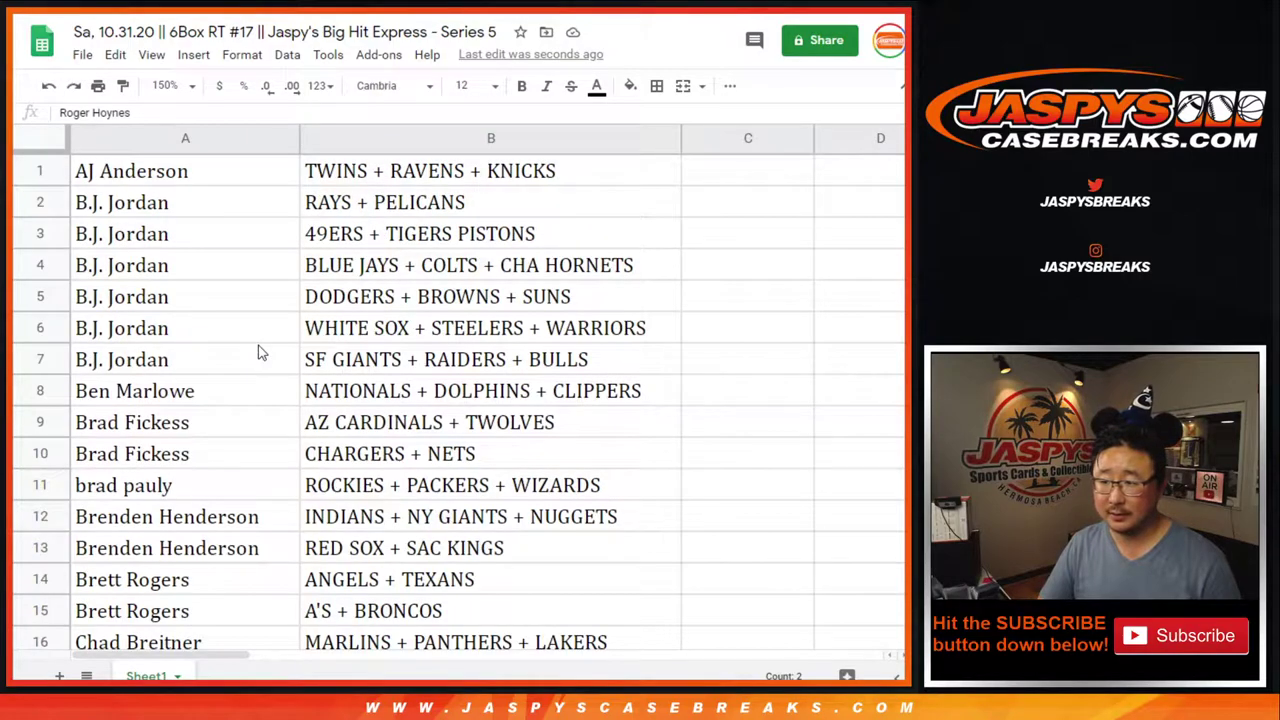
Highlight row 10 and look through the remaining sorted assignments down to row 32 once more.
click(39, 453)
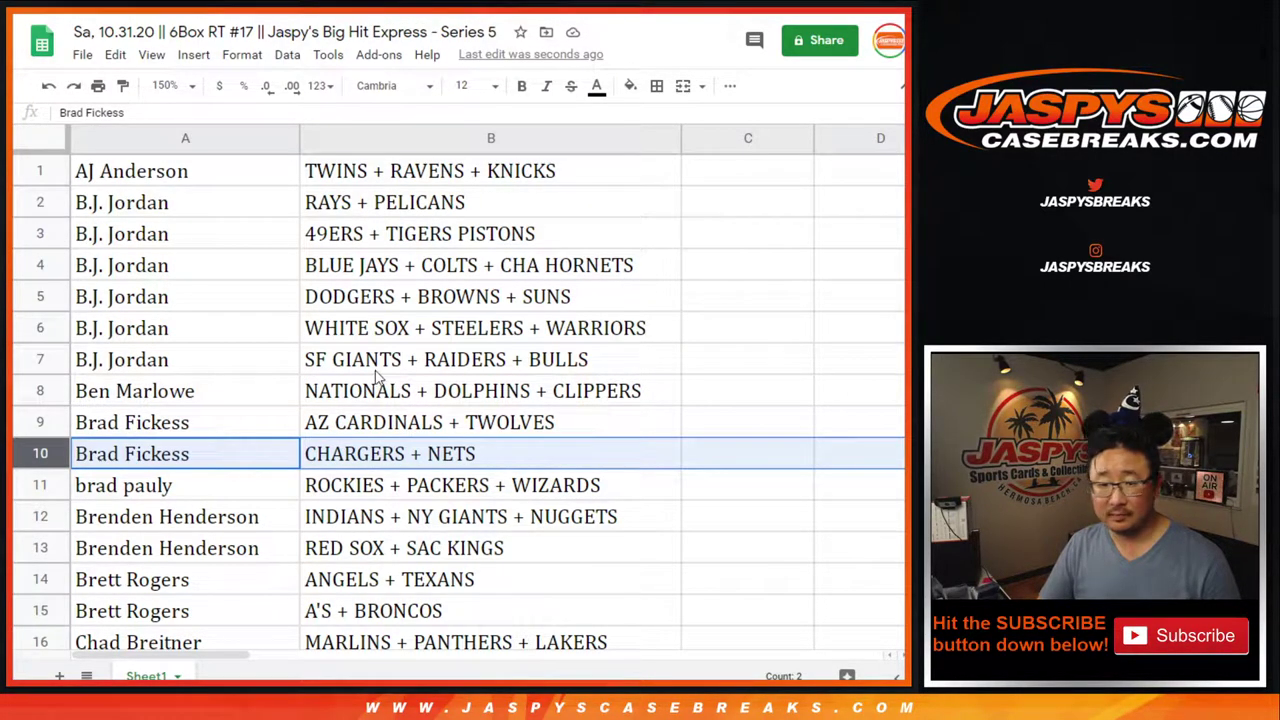
scroll(275, 410, down, 1)
scroll(261, 402, down, 1)
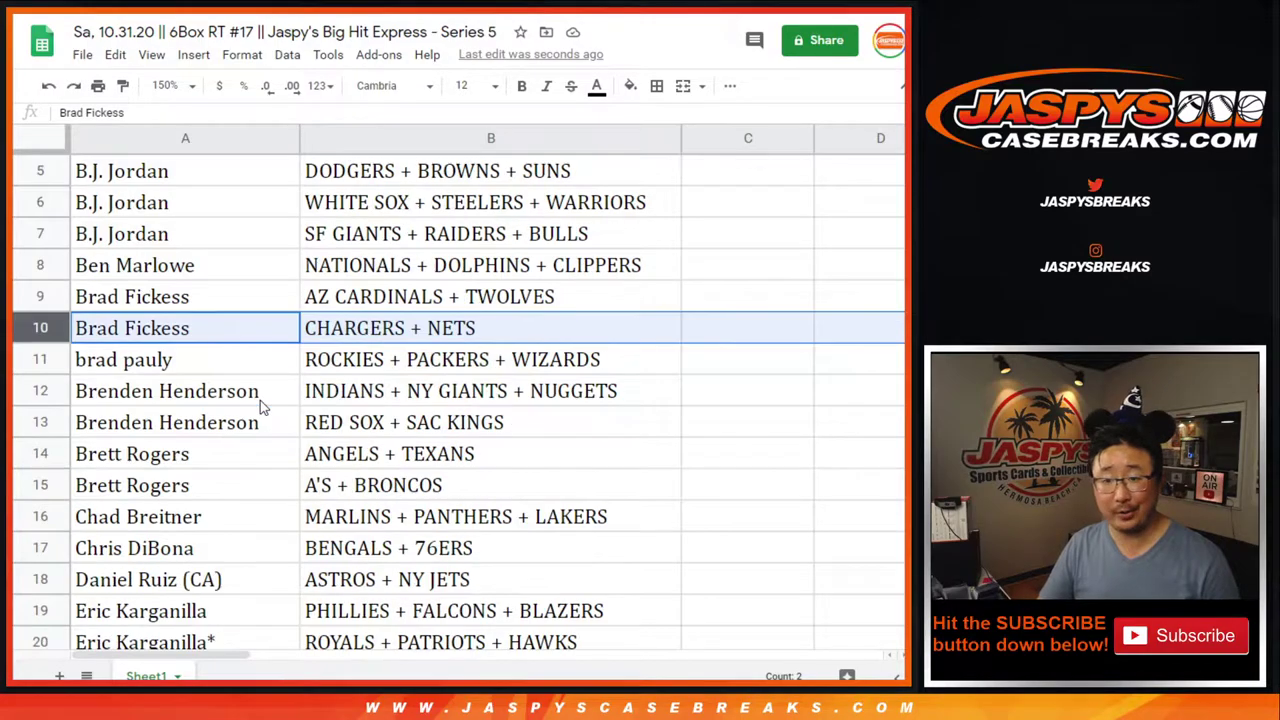
scroll(260, 400, down, 2)
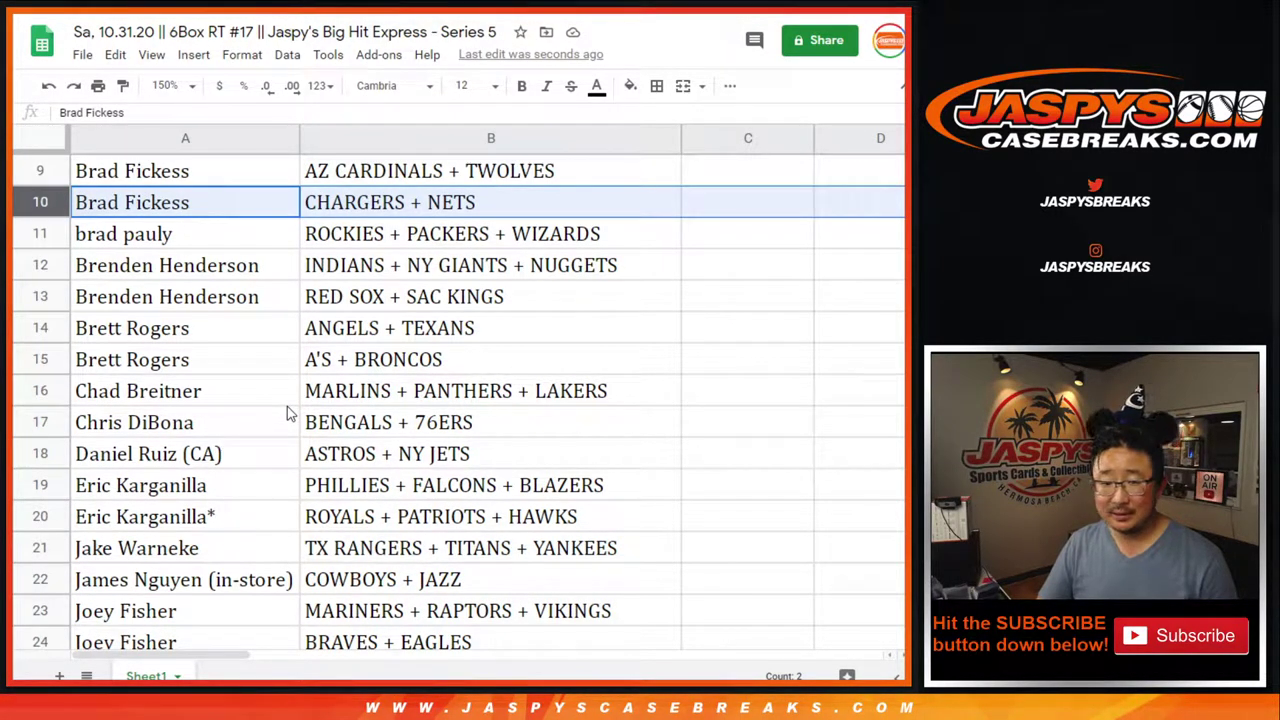
scroll(287, 403, down, 5)
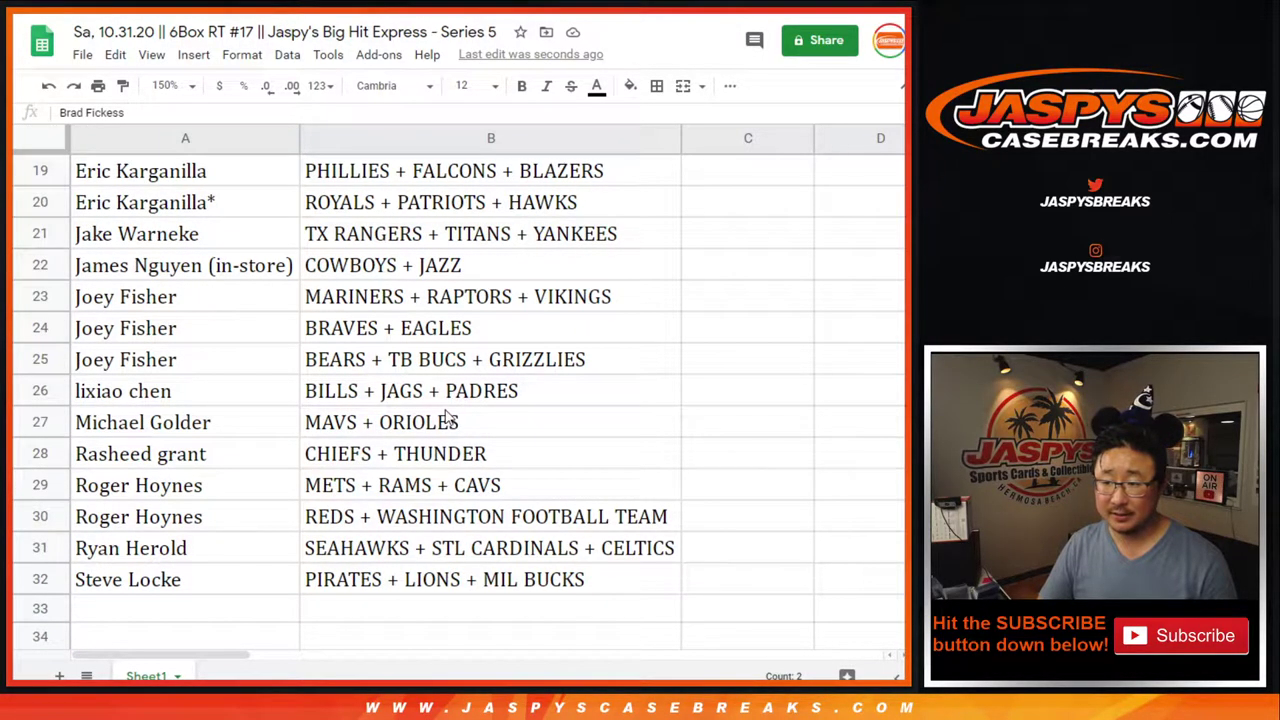
scroll(447, 400, up, 9)
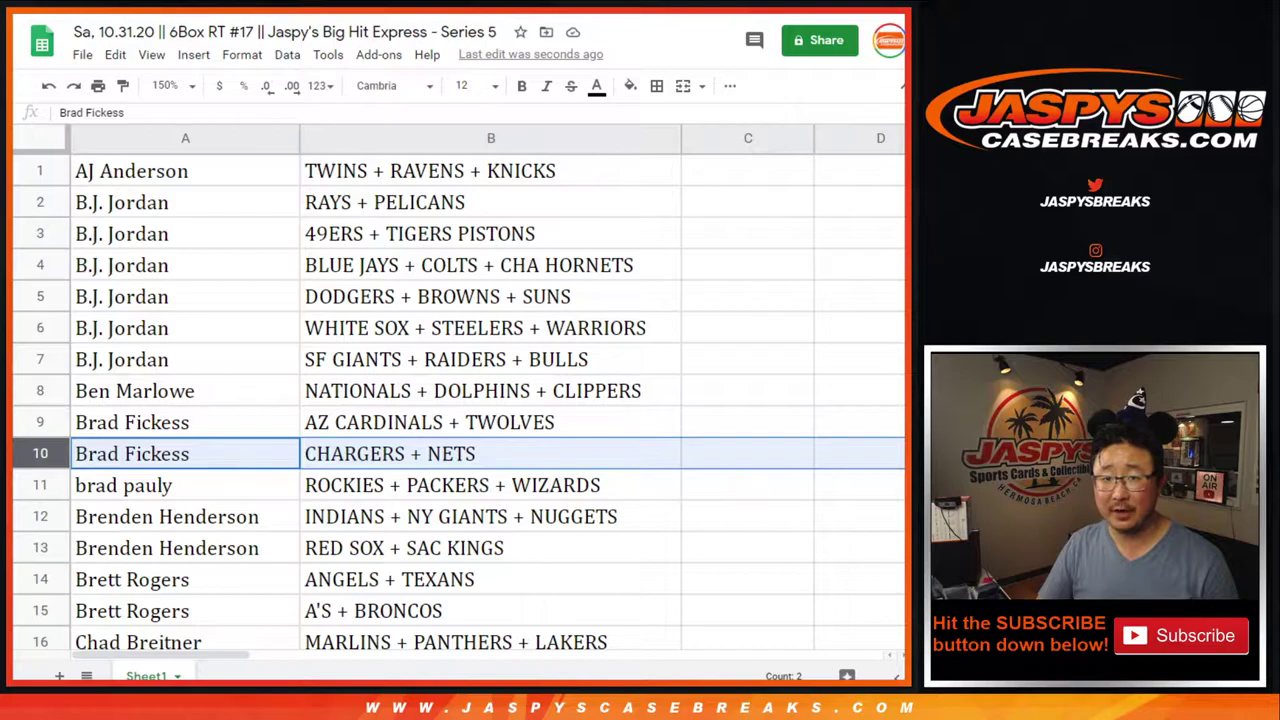
Switch to the RANDOM.ORG List Randomizer and randomize the entered list of numbers.
key(ctrl+Tab)
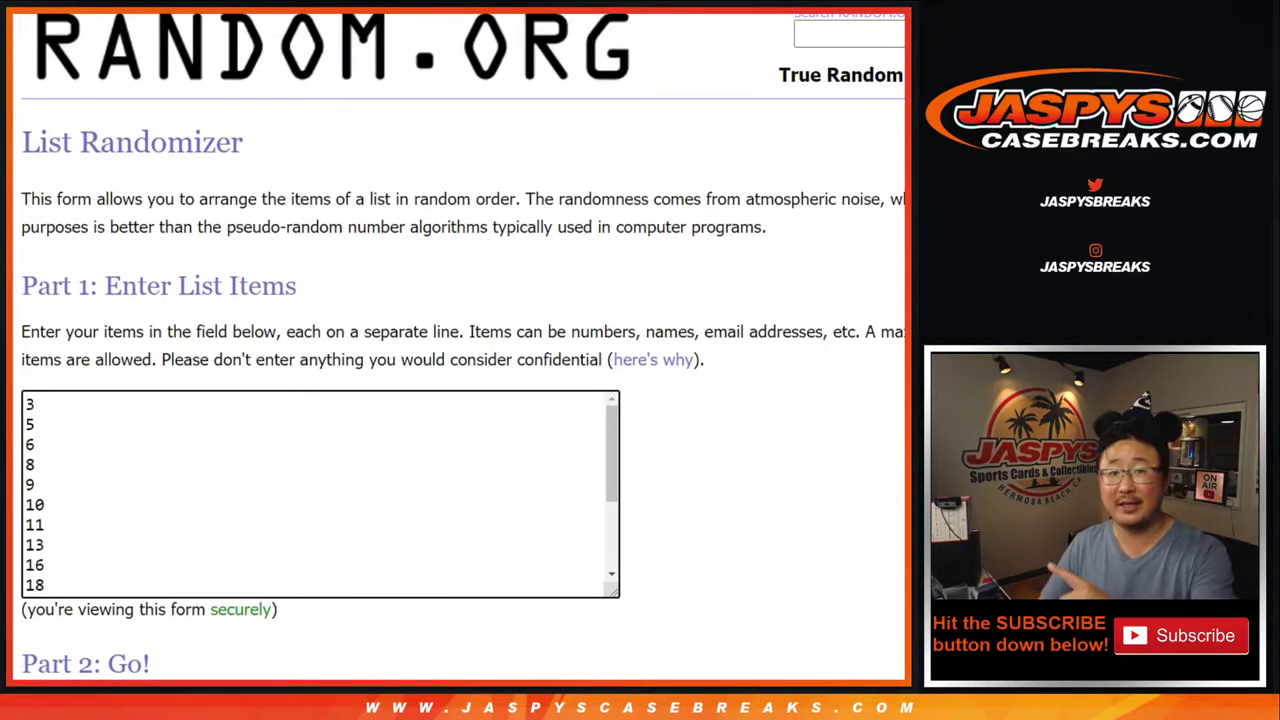
key(ctrl+Tab)
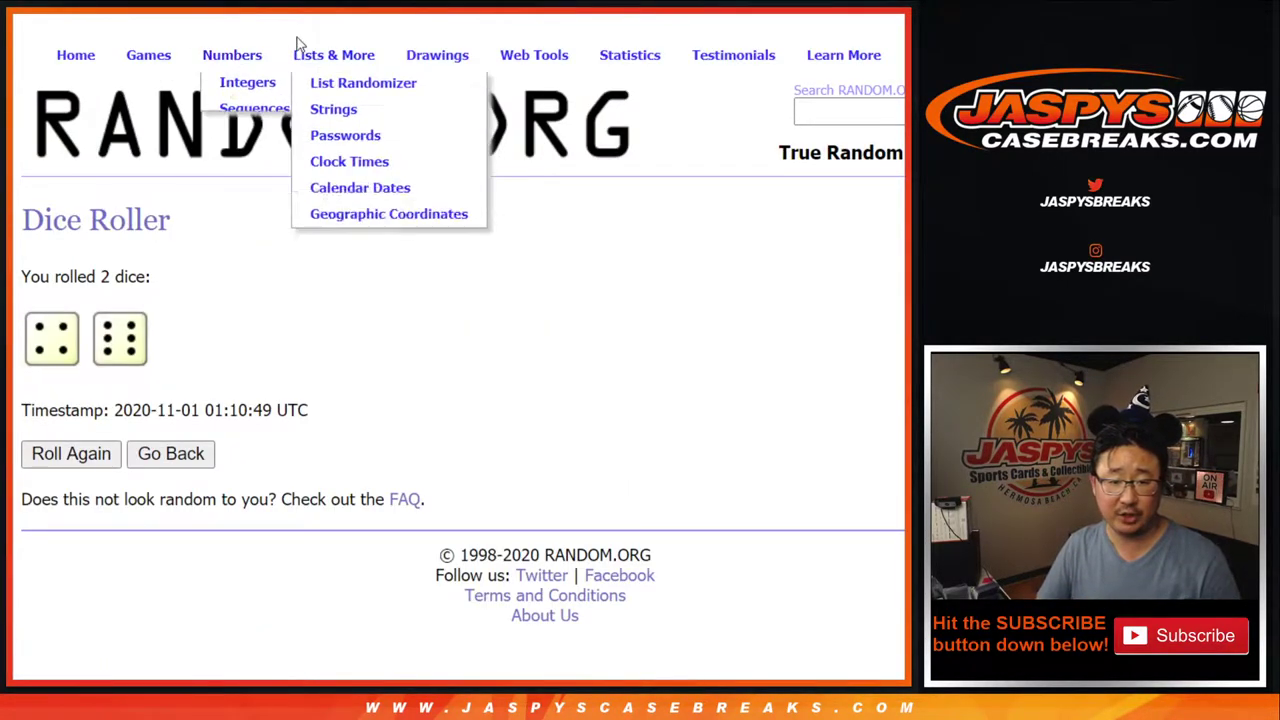
key(ctrl+Tab)
scroll(443, 100, down, 2)
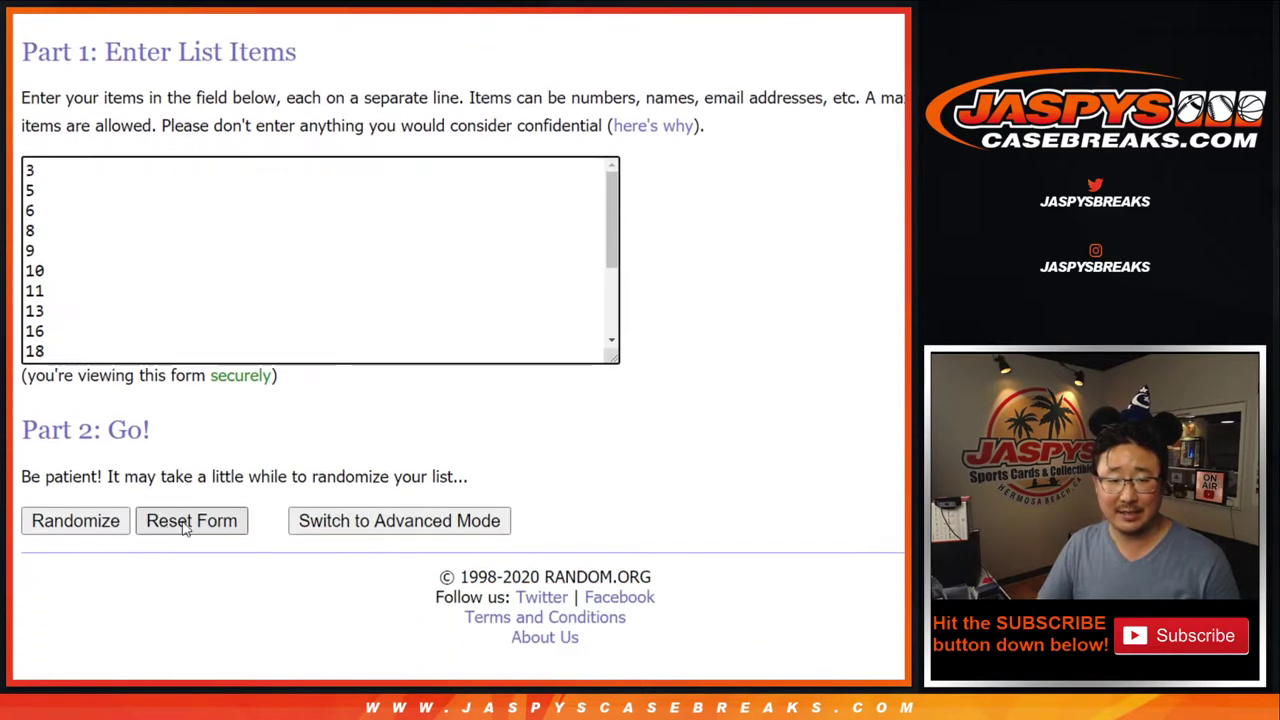
click(54, 521)
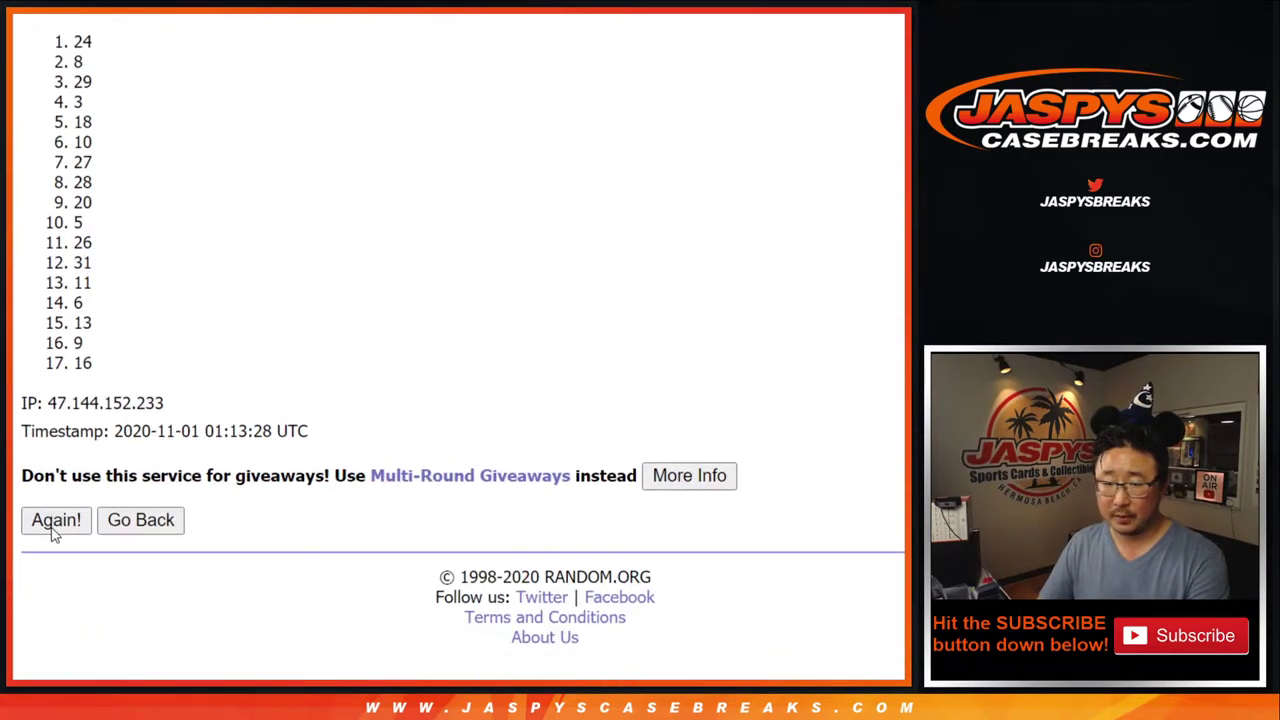
Re-randomize the number list until it has been randomized 10 times in total.
click(54, 522)
click(54, 522)
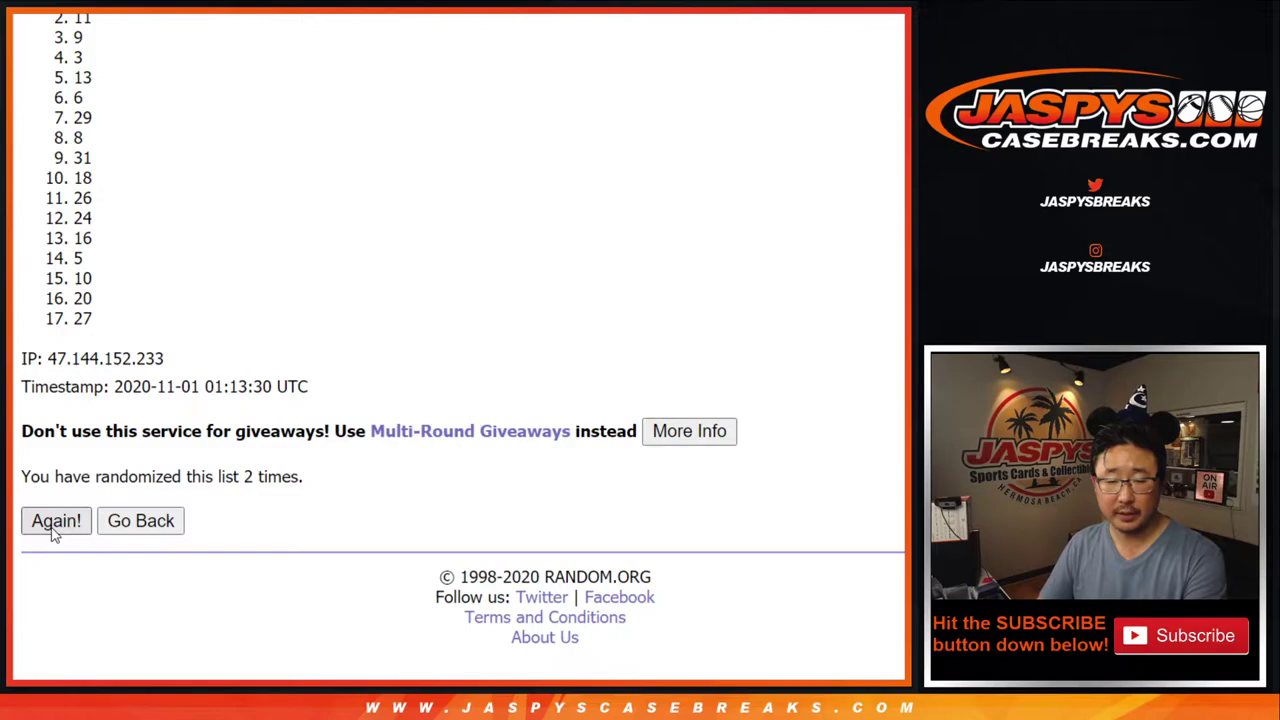
click(53, 530)
click(53, 530)
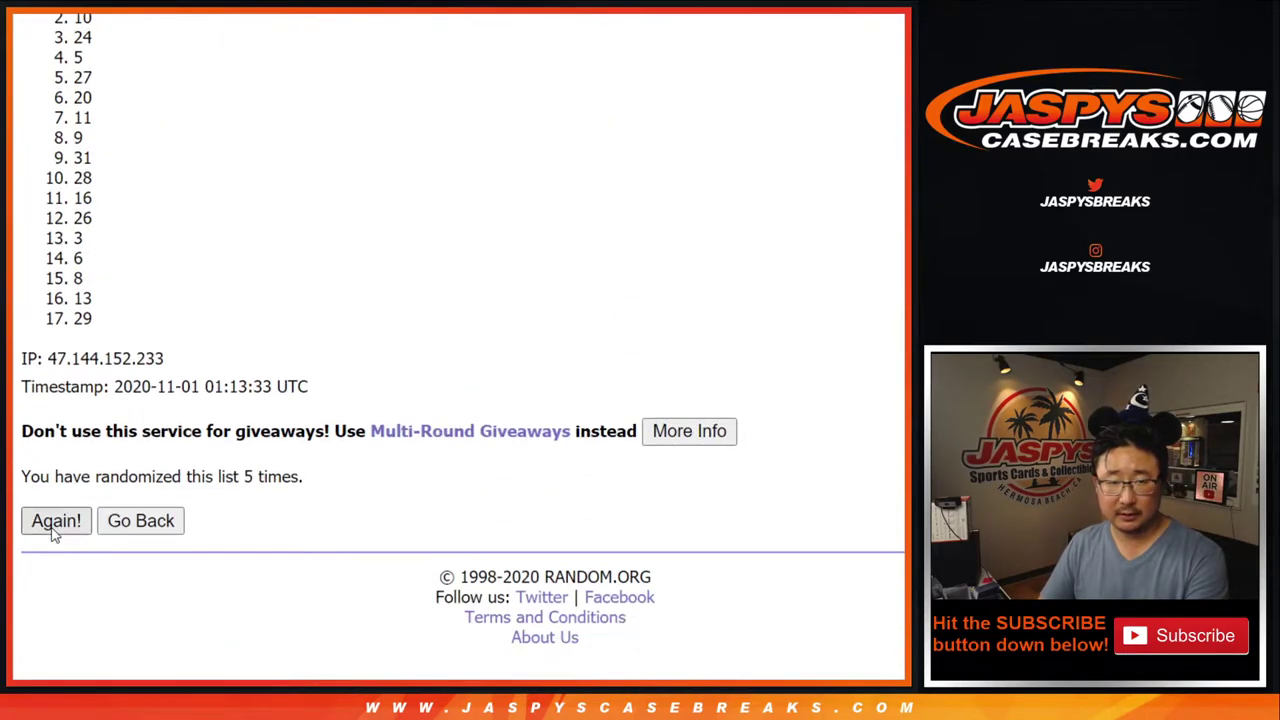
click(54, 530)
click(54, 522)
click(54, 522)
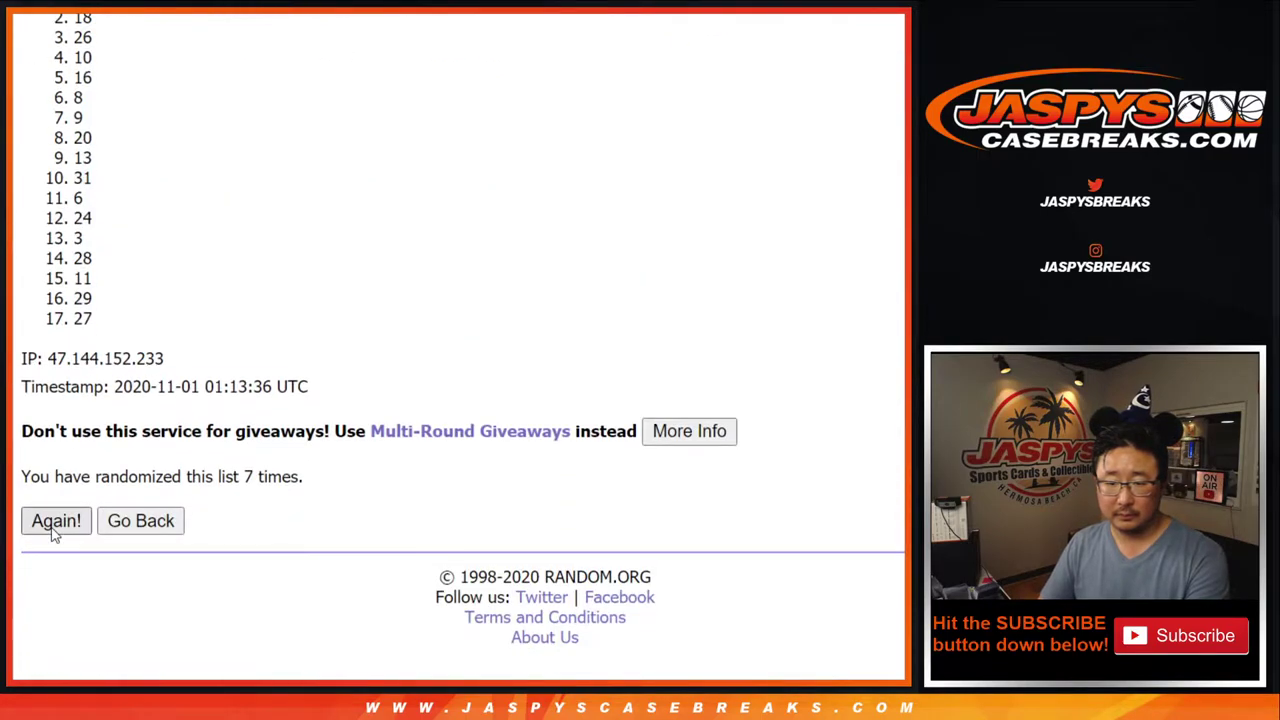
click(54, 525)
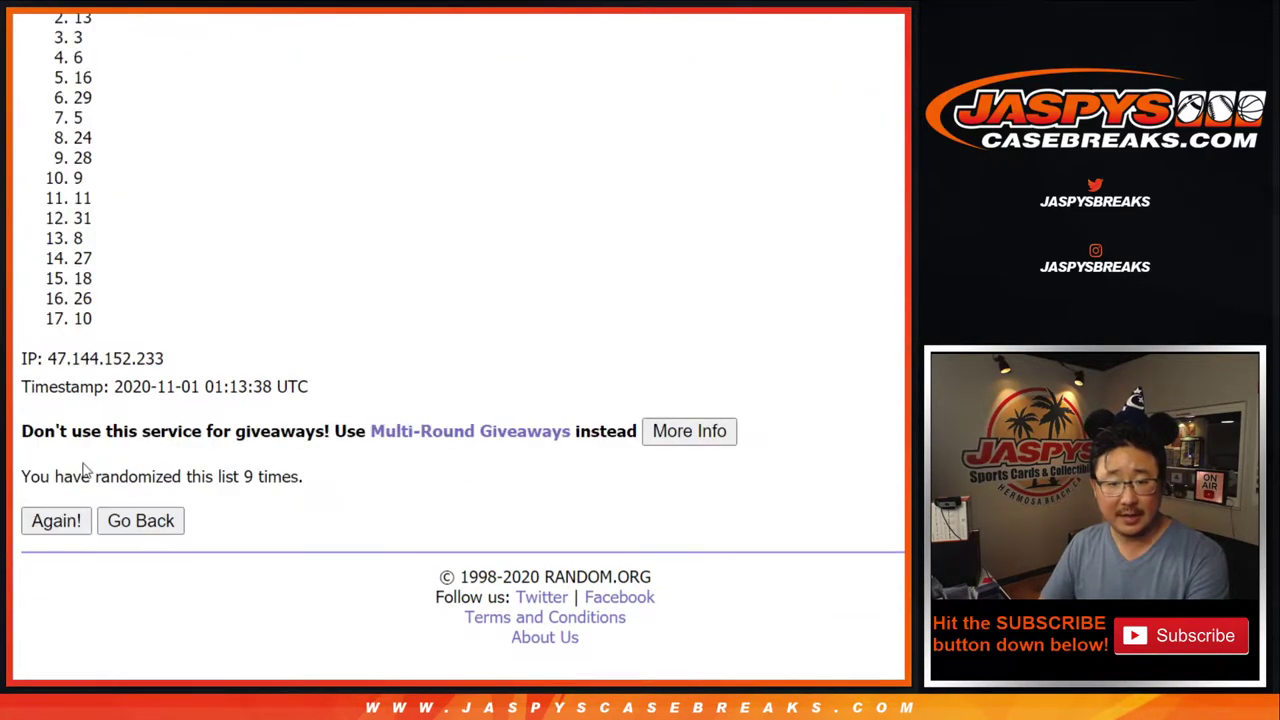
click(84, 512)
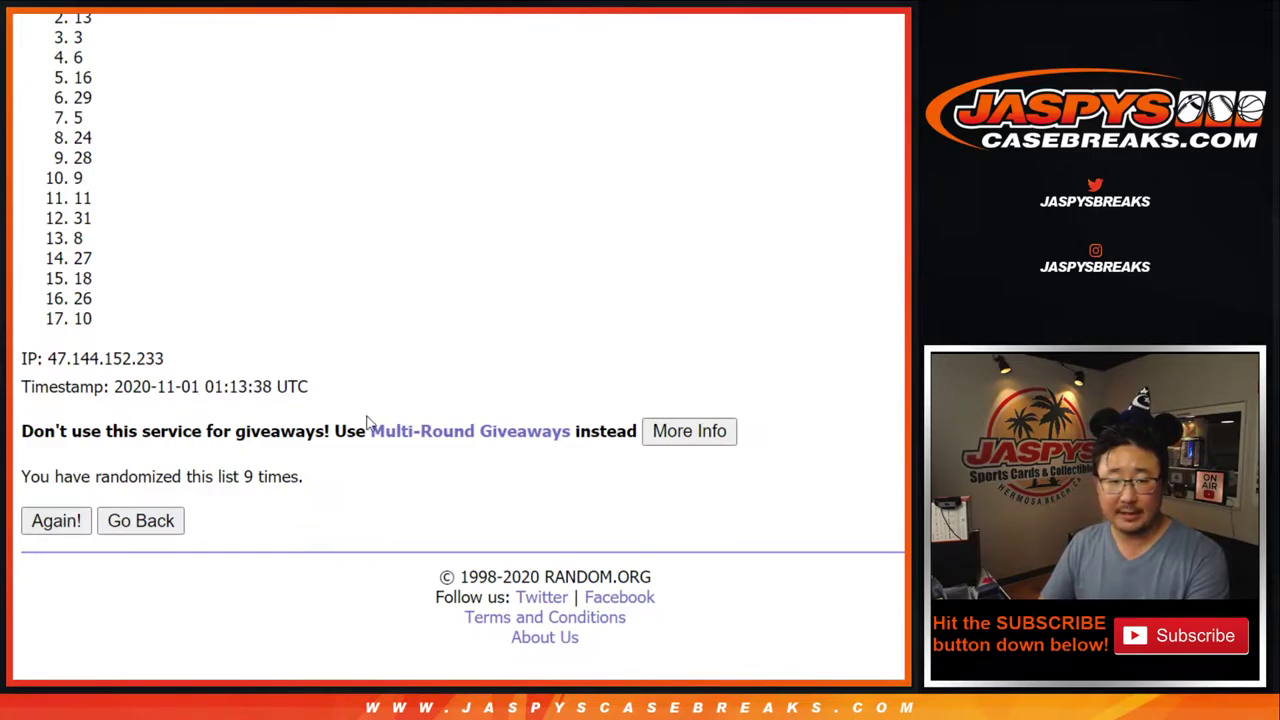
Highlight the "10 times" randomization count and the first number of the randomized list.
scroll(389, 406, down, 2)
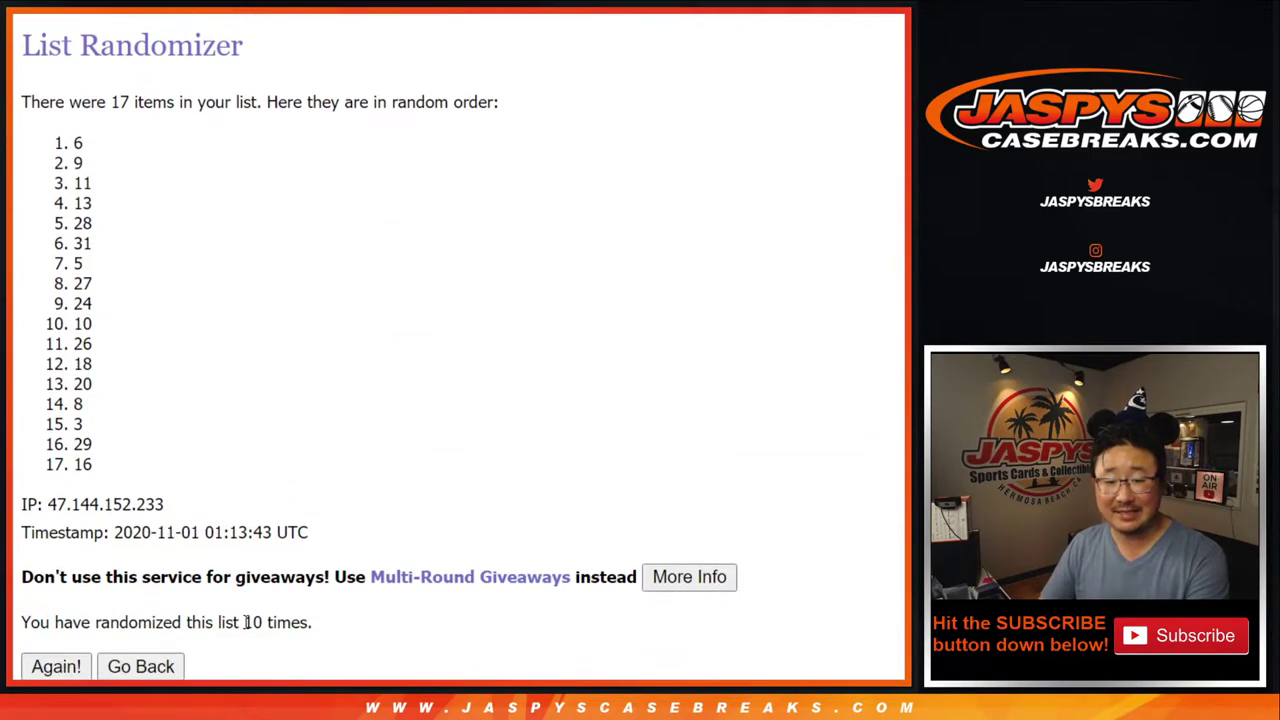
drag(245, 622, 308, 622)
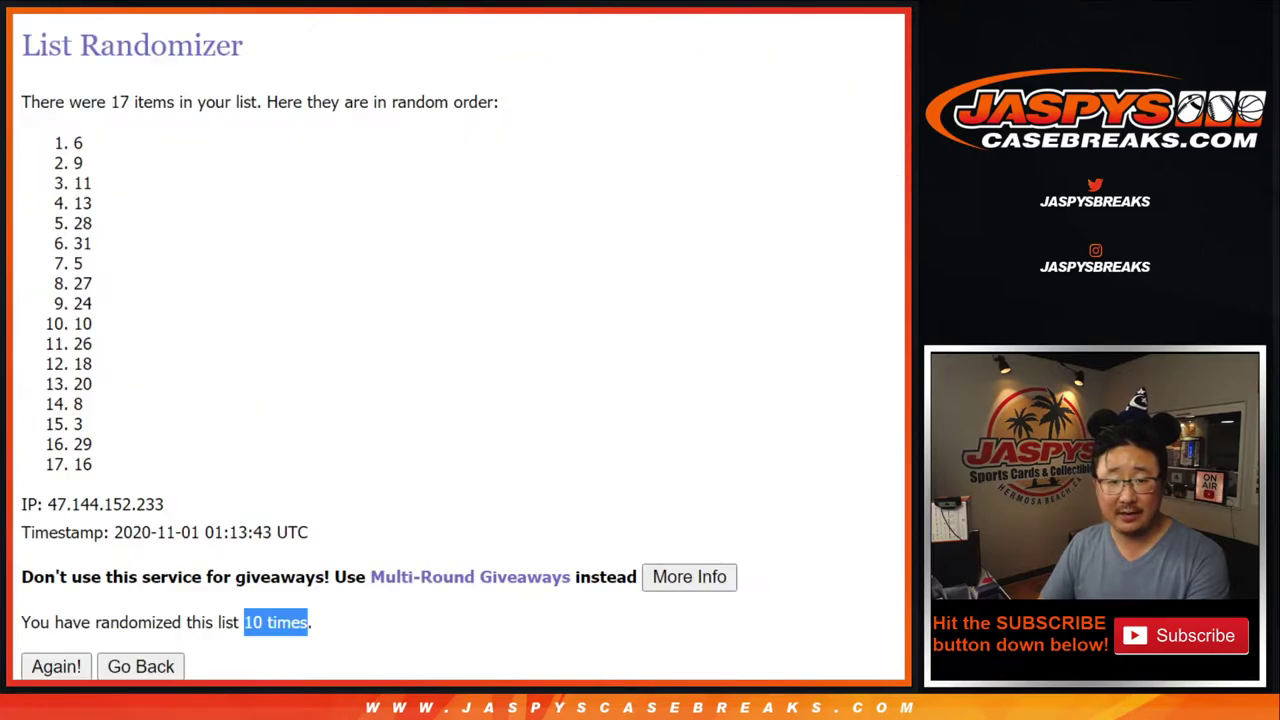
click(76, 141)
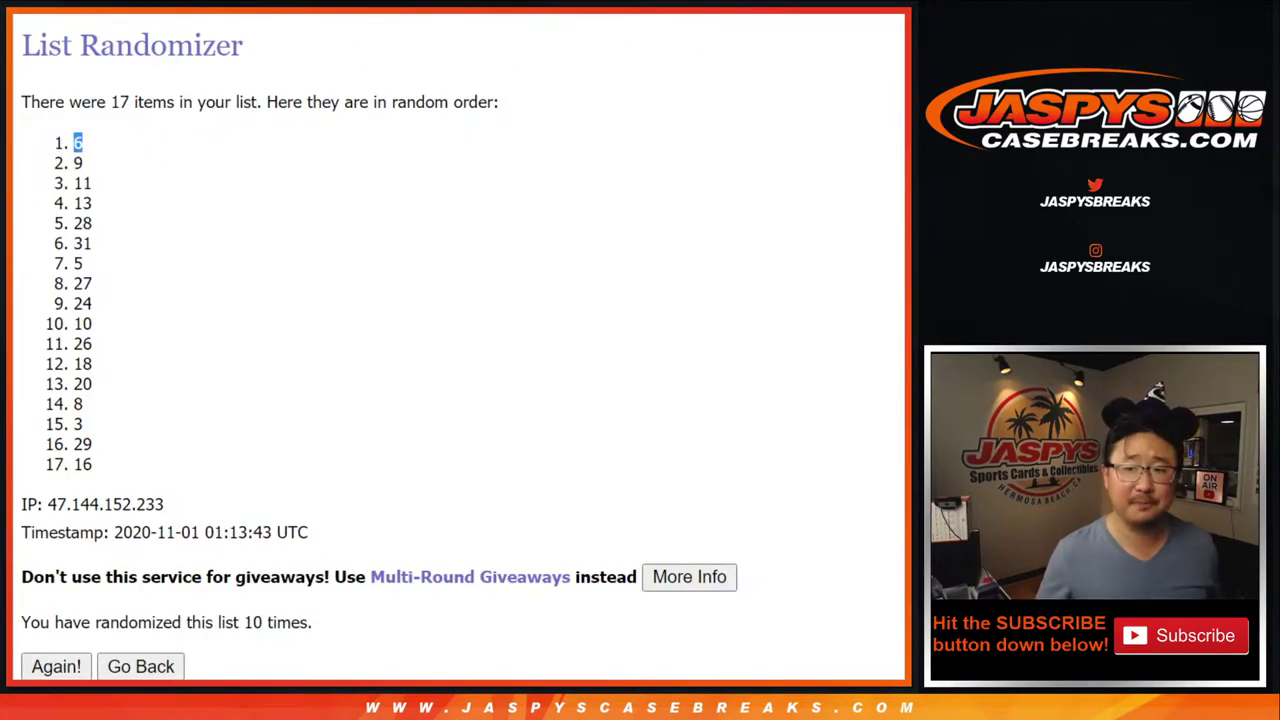
Return to the Google Sheet, set its zoom to 100%, and highlight row 30 together with row 10.
key(alt+Tab)
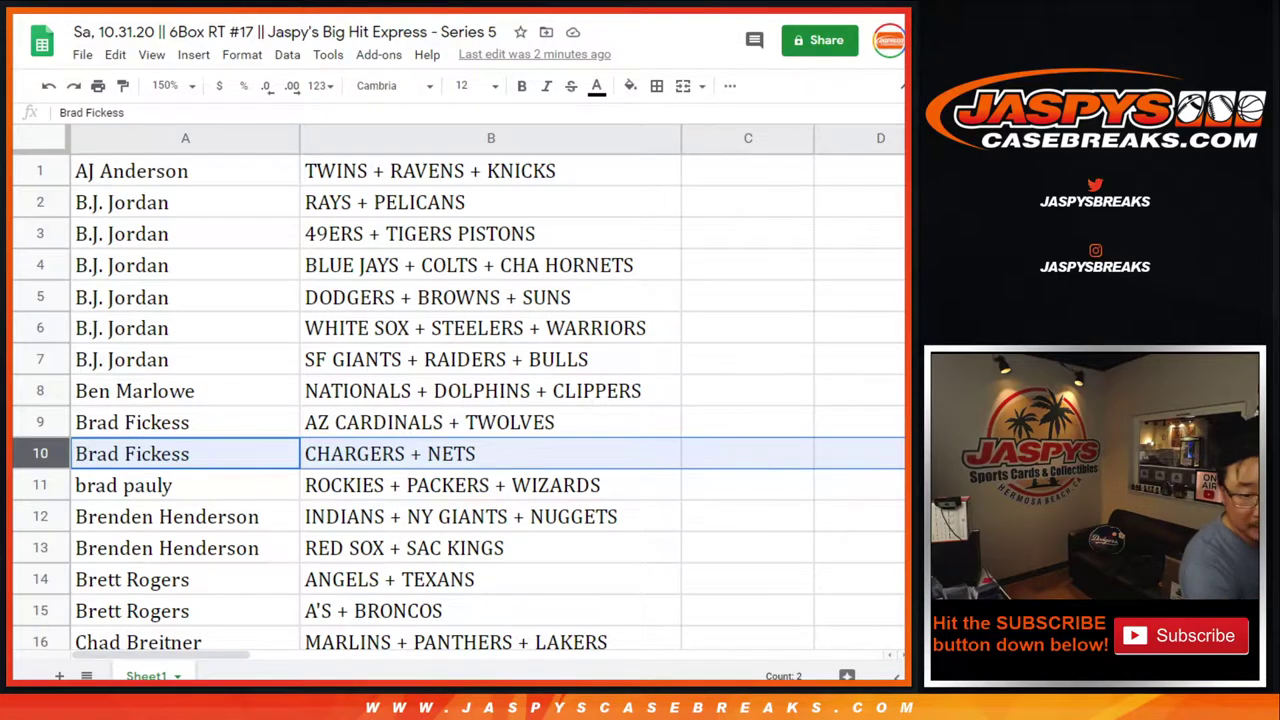
scroll(286, 443, down, 5)
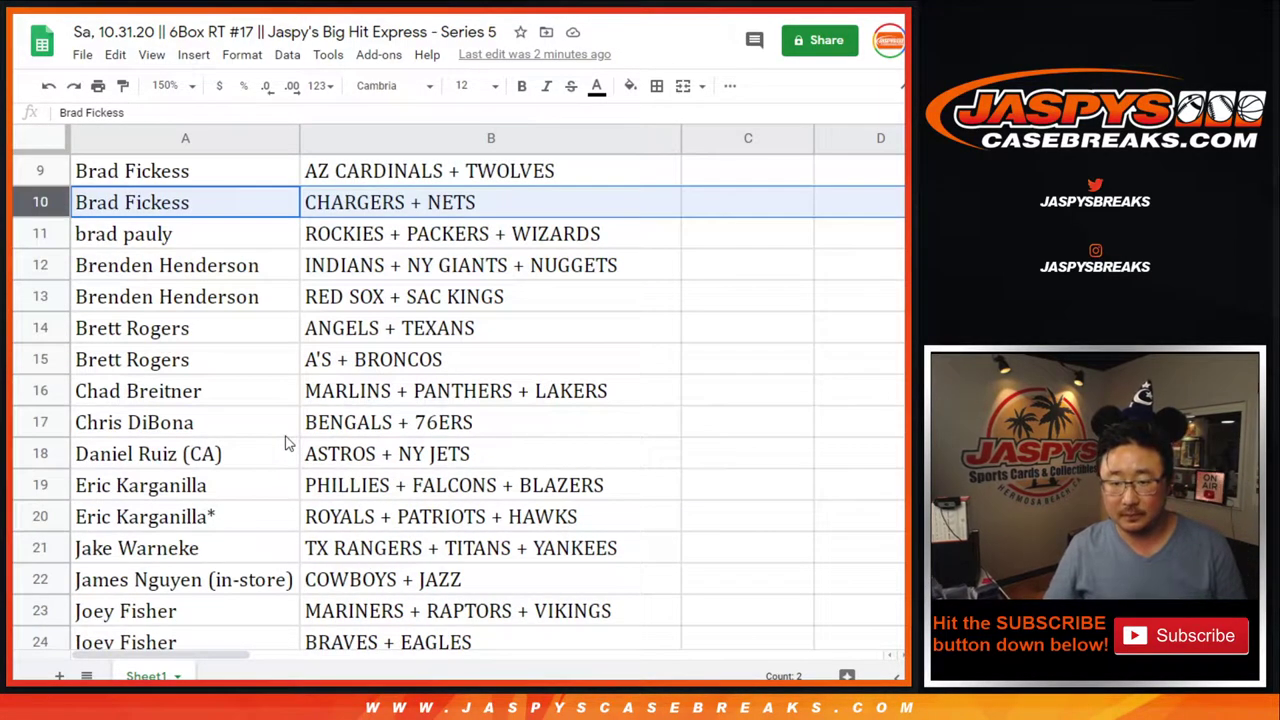
scroll(320, 400, up, 5)
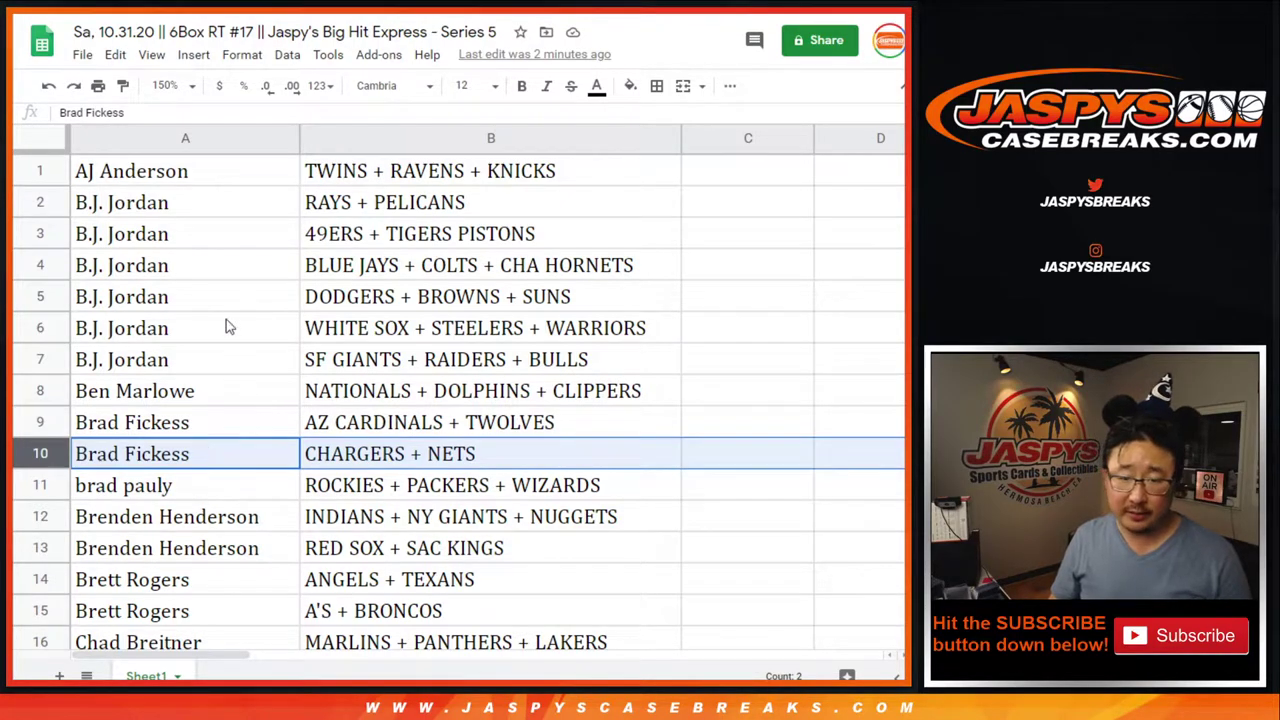
click(168, 85)
click(172, 201)
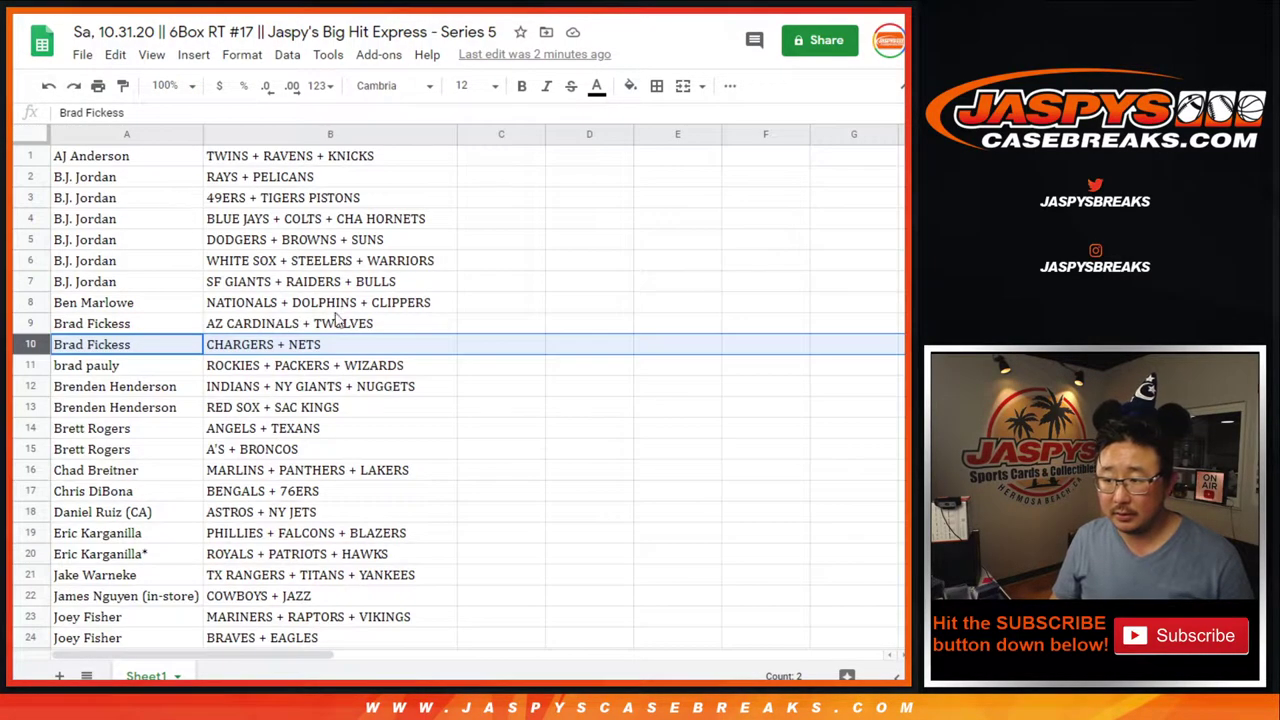
scroll(169, 531, down, 2)
scroll(169, 523, down, 1)
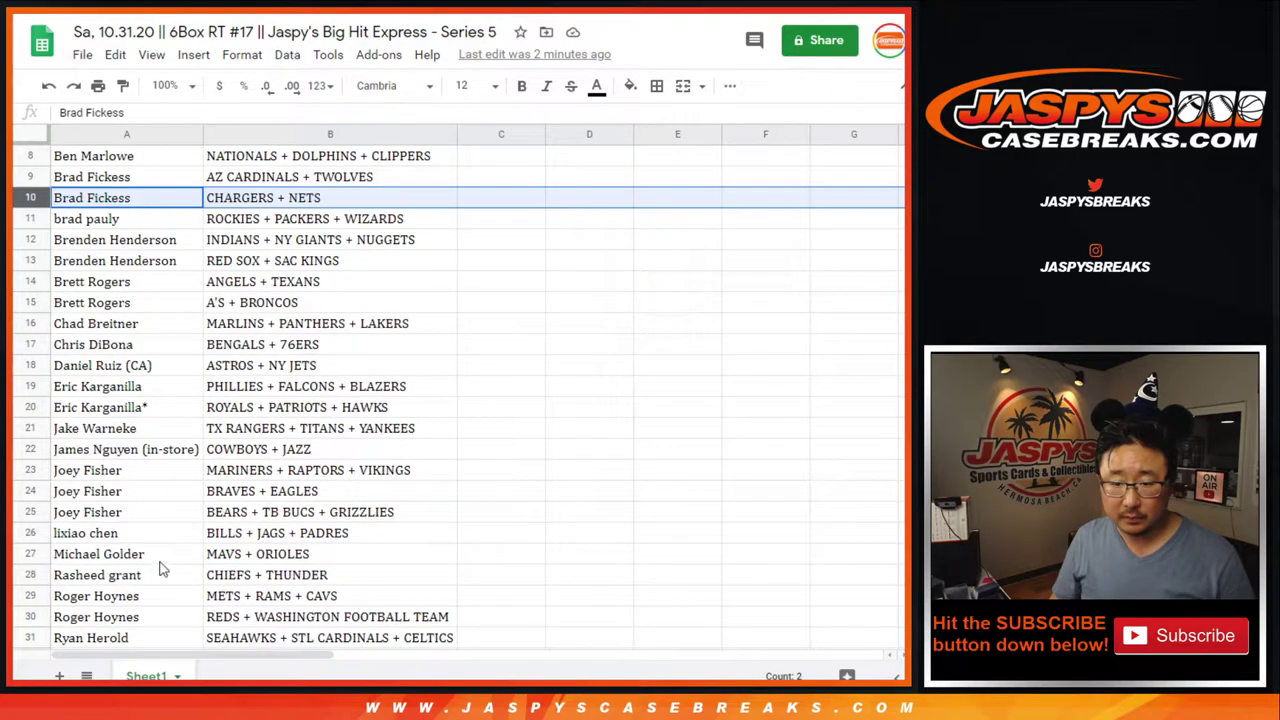
ctrl+click(31, 617)
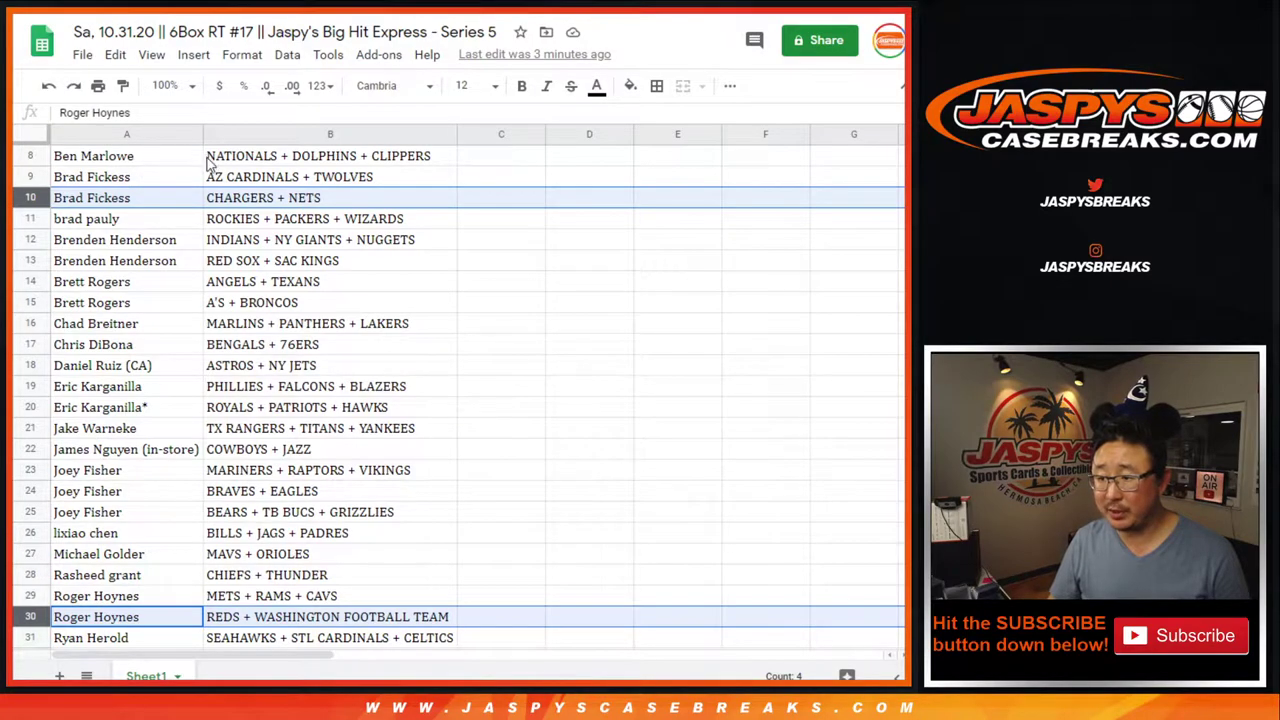
Move the participant's name from cell A10 to the empty cell C10.
click(172, 195)
key(ctrl+c)
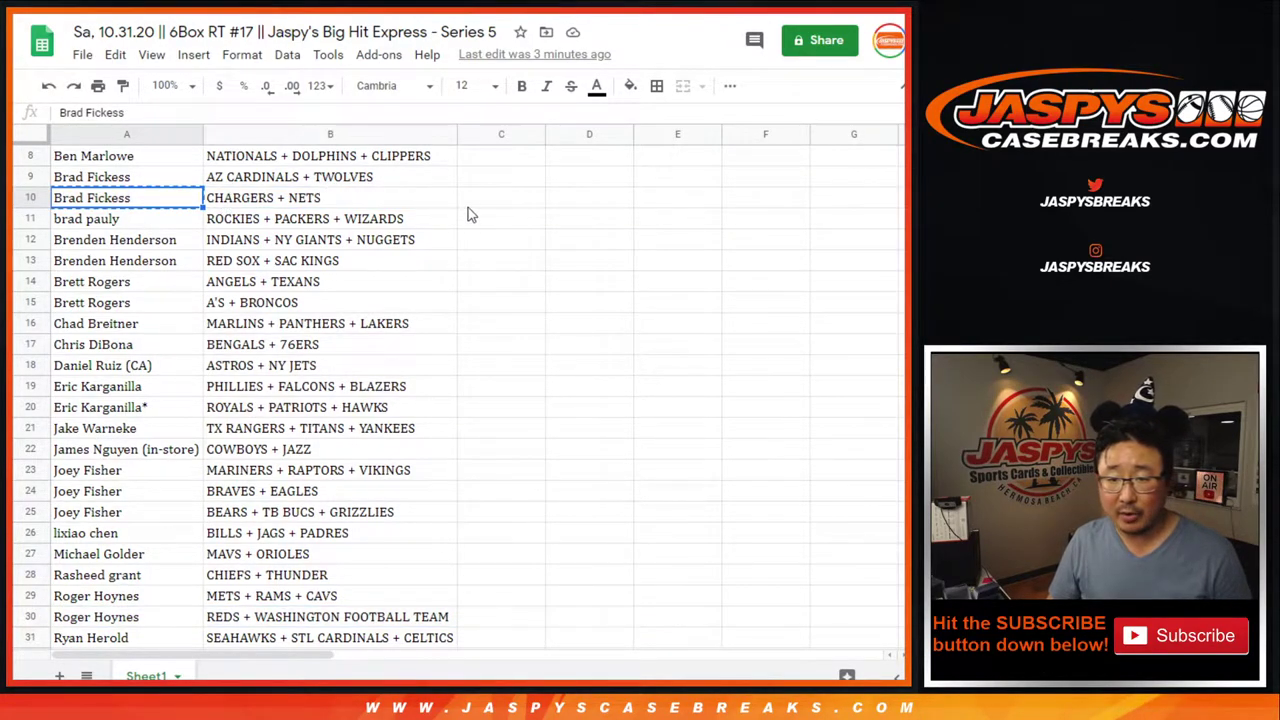
click(478, 199)
key(ctrl+v)
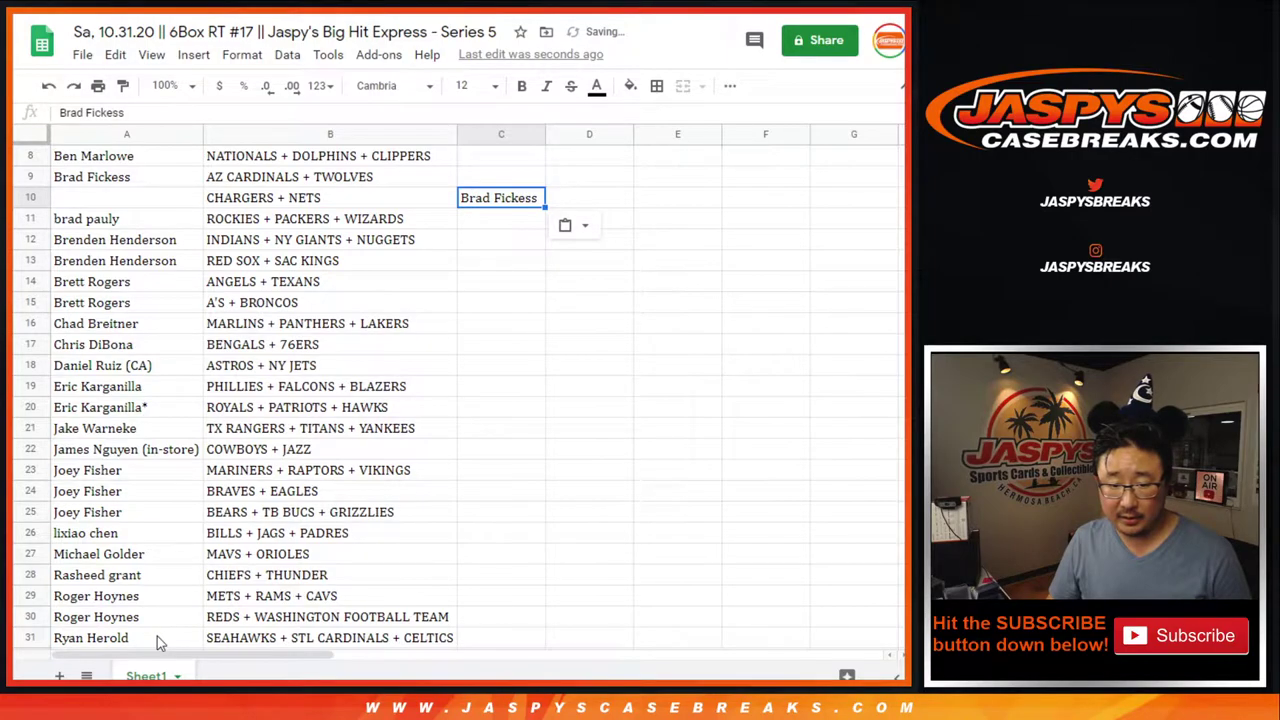
Move the participant's name from A30 to A10 and append "(T)" to CHARGERS + NETS in B10.
click(166, 619)
key(ctrl+x)
click(129, 199)
key(ctrl+v)
click(345, 200)
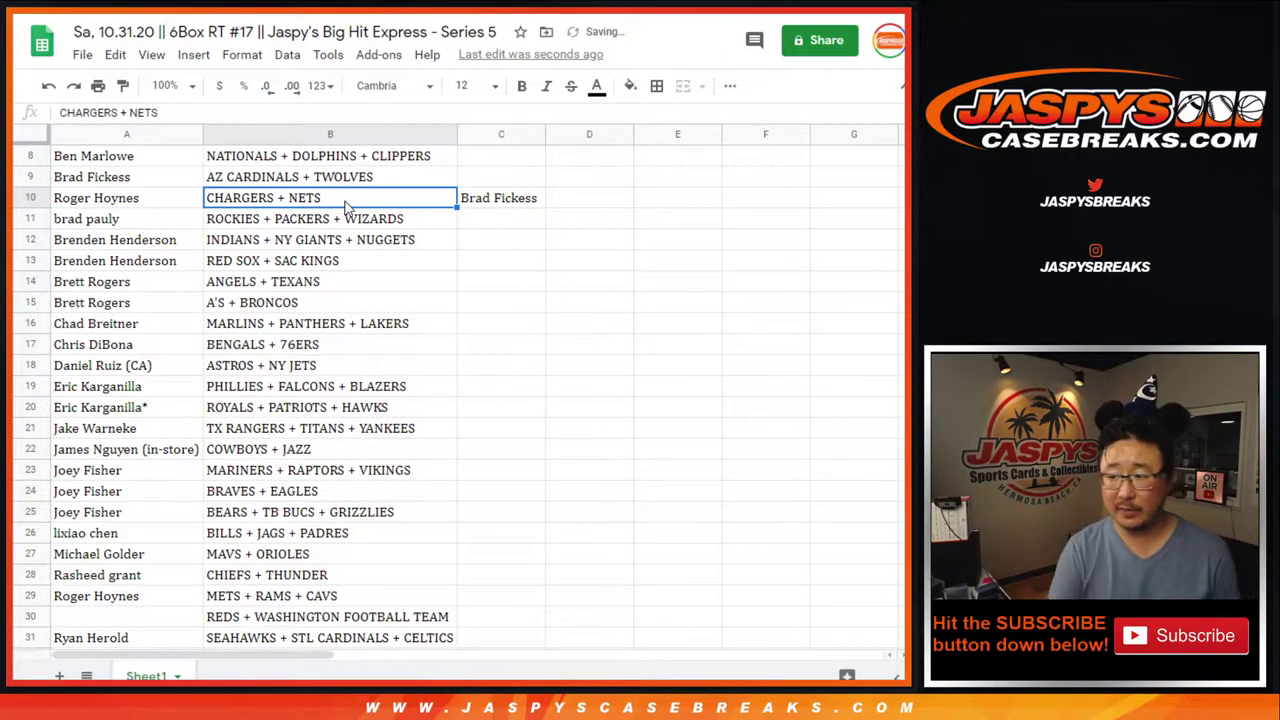
double_click(345, 205)
text((T))
key(Return)
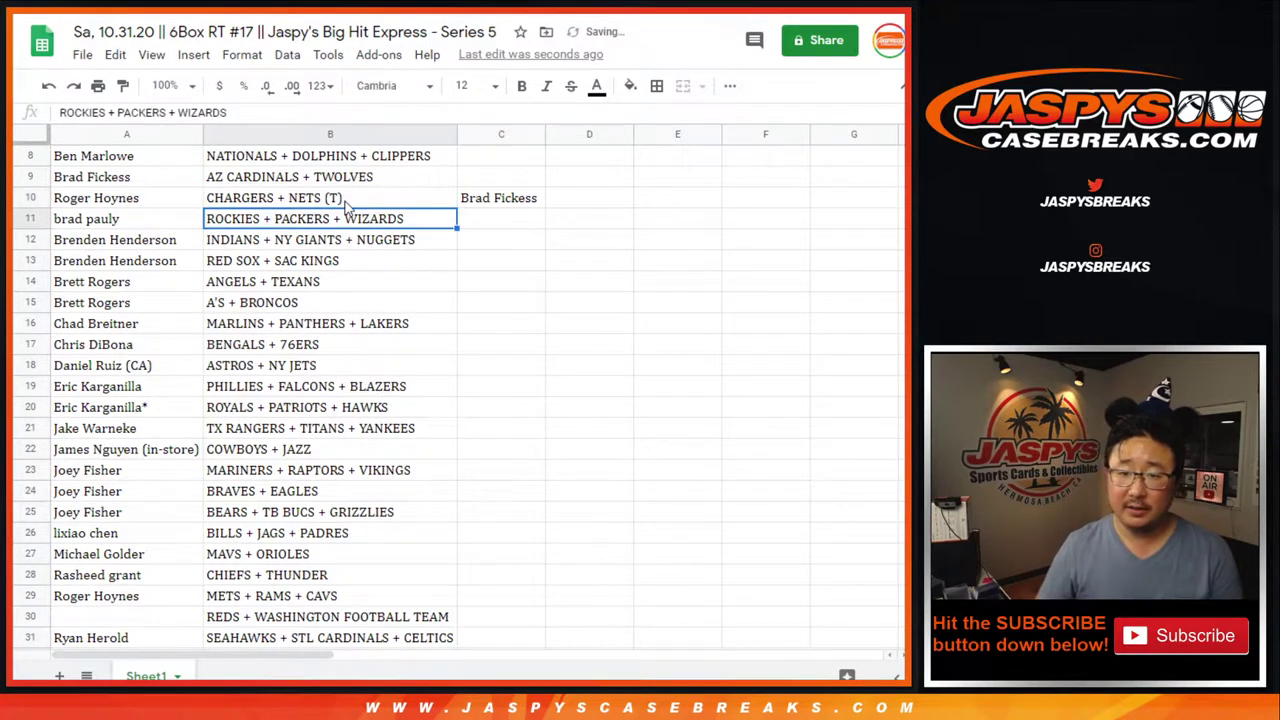
Move the participant's name from C10 to A30 and append "(T)" to REDS + WASHINGTON FOOTBALL TEAM in B30.
click(530, 204)
key(ctrl+x)
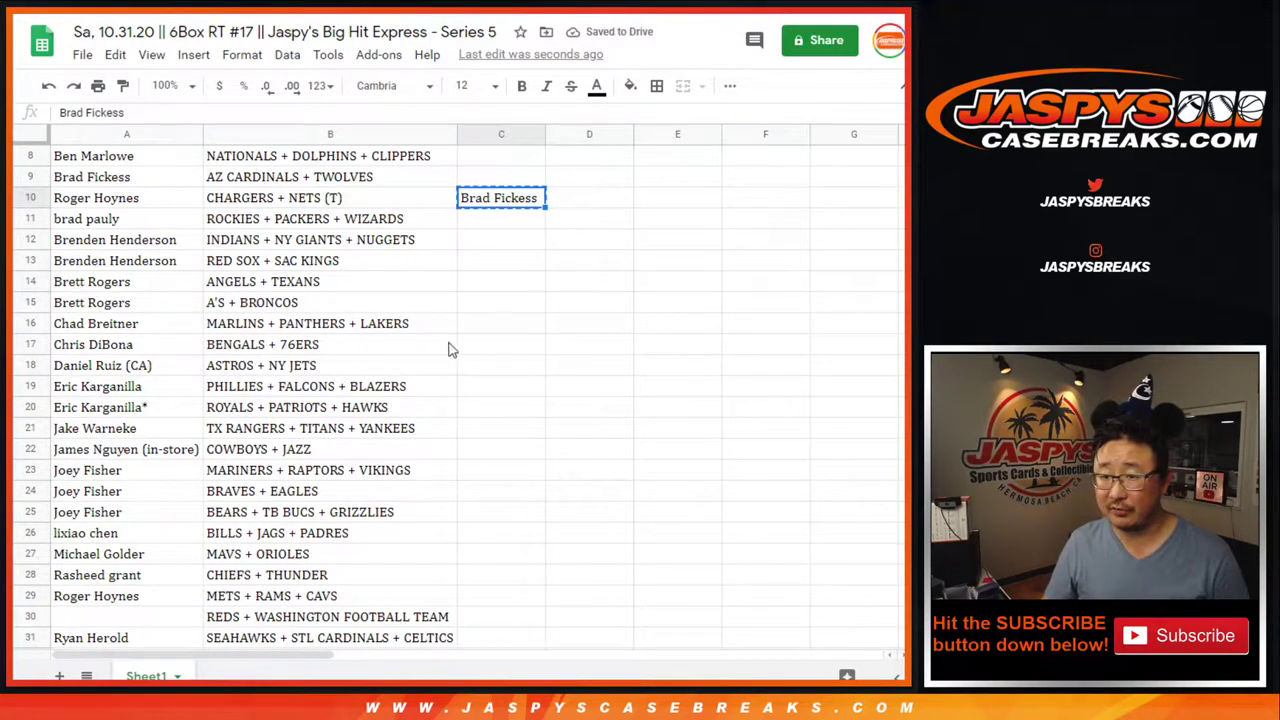
click(152, 625)
key(ctrl+v)
click(298, 625)
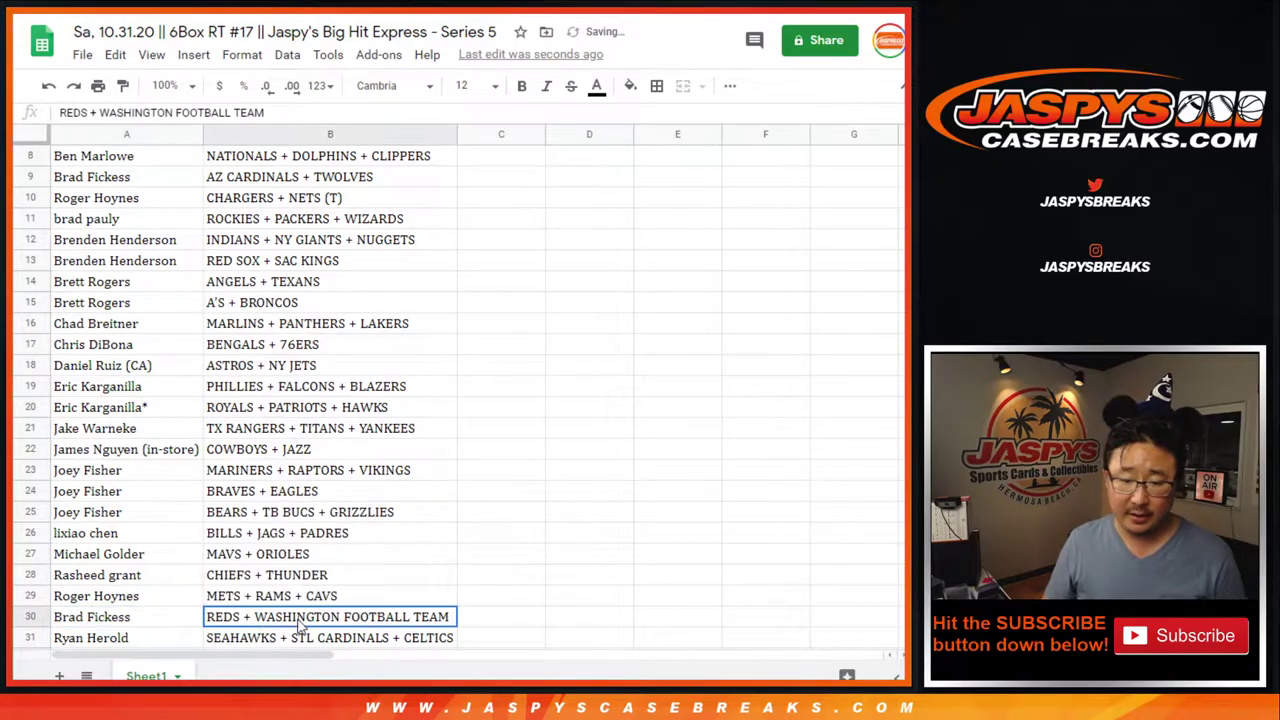
double_click(298, 625)
text(()
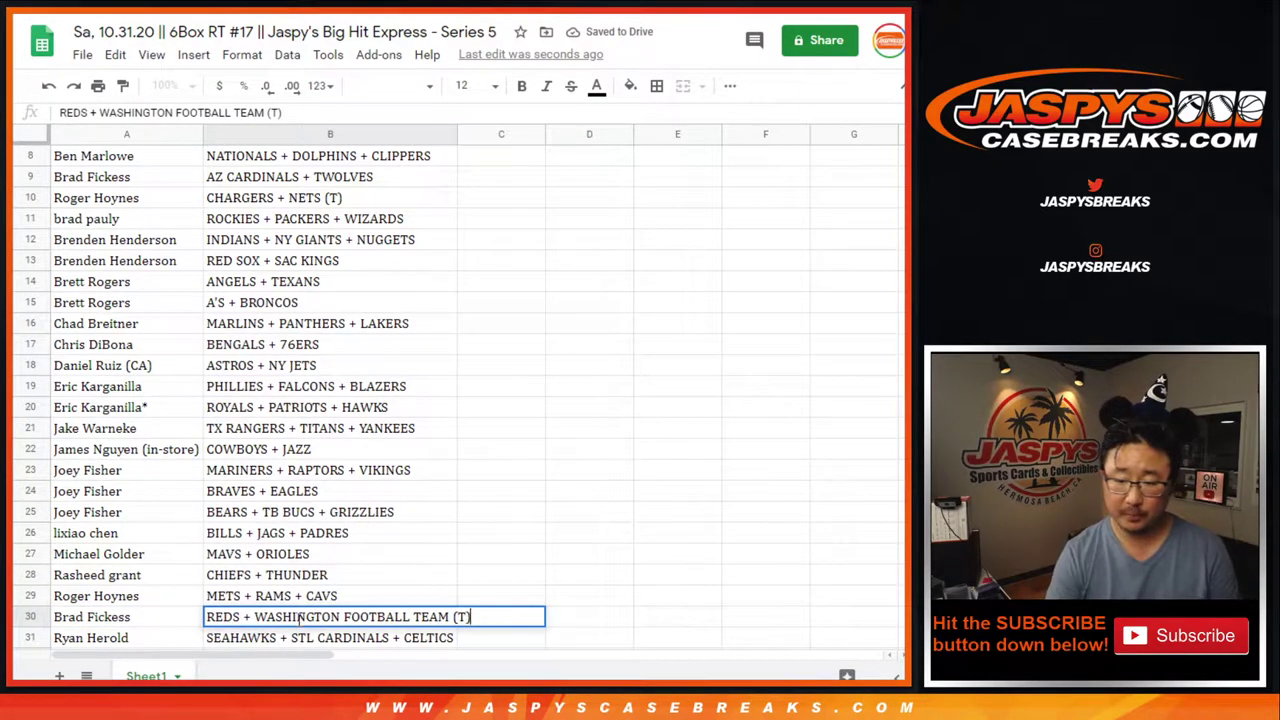
text(T))
key(Return)
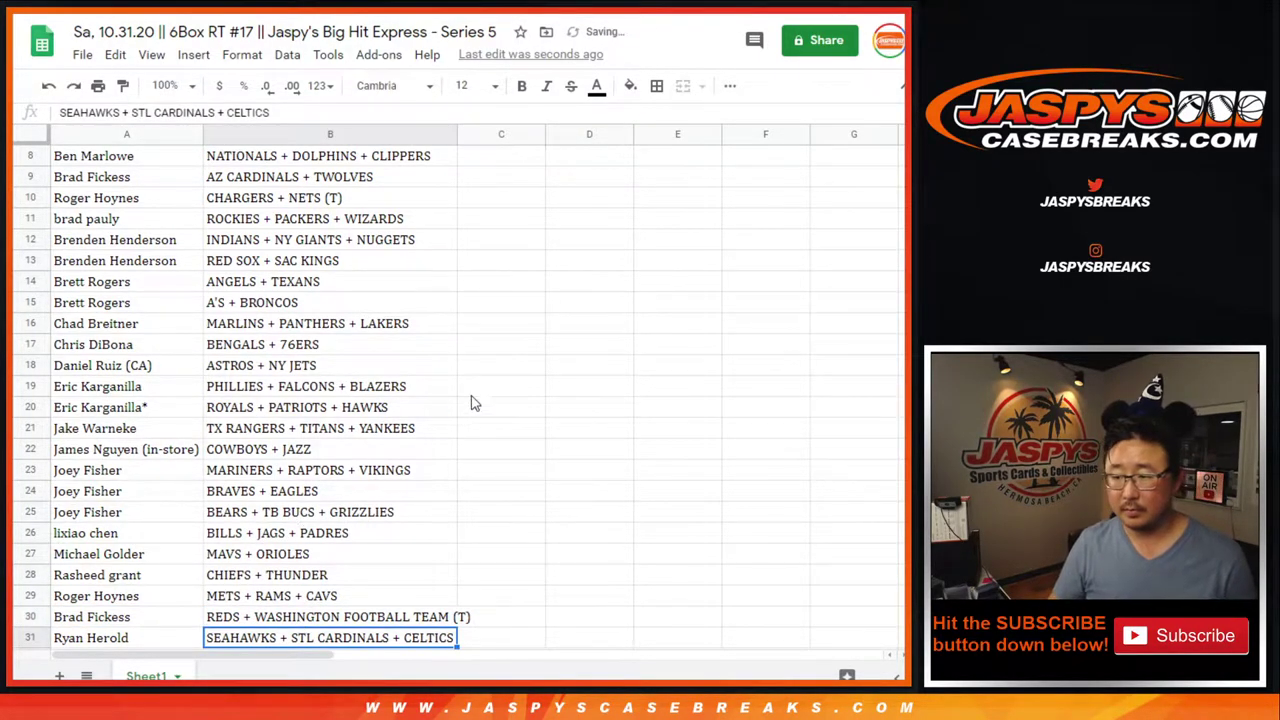
Fit the width of column B to its contents and return to the first rows of the sheet.
double_click(457, 134)
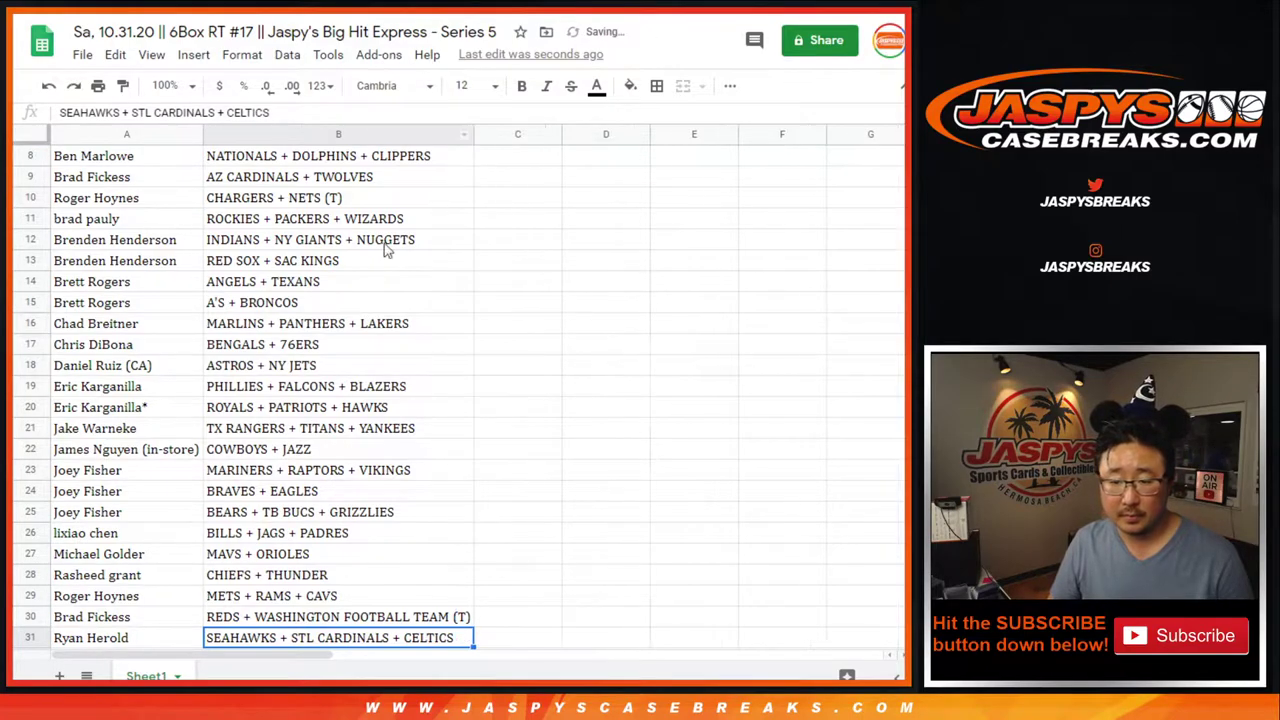
click(352, 264)
scroll(360, 268, up, 3)
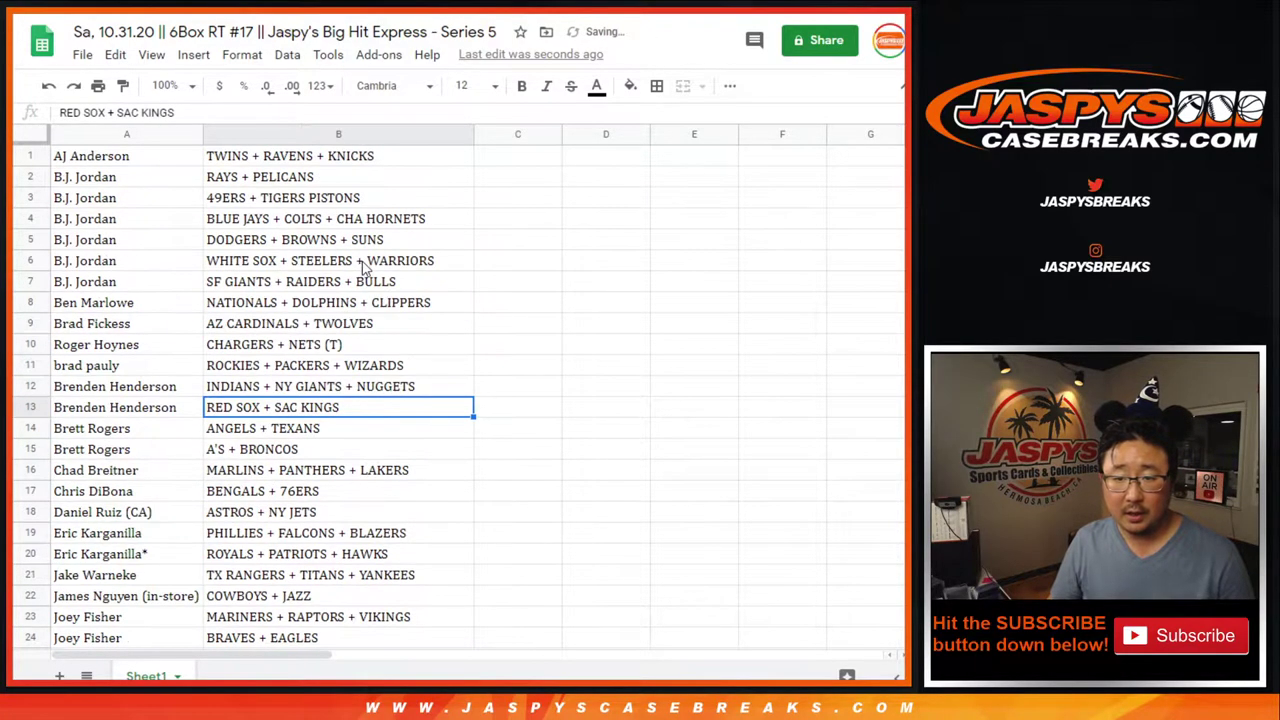
click(98, 85)
click(798, 248)
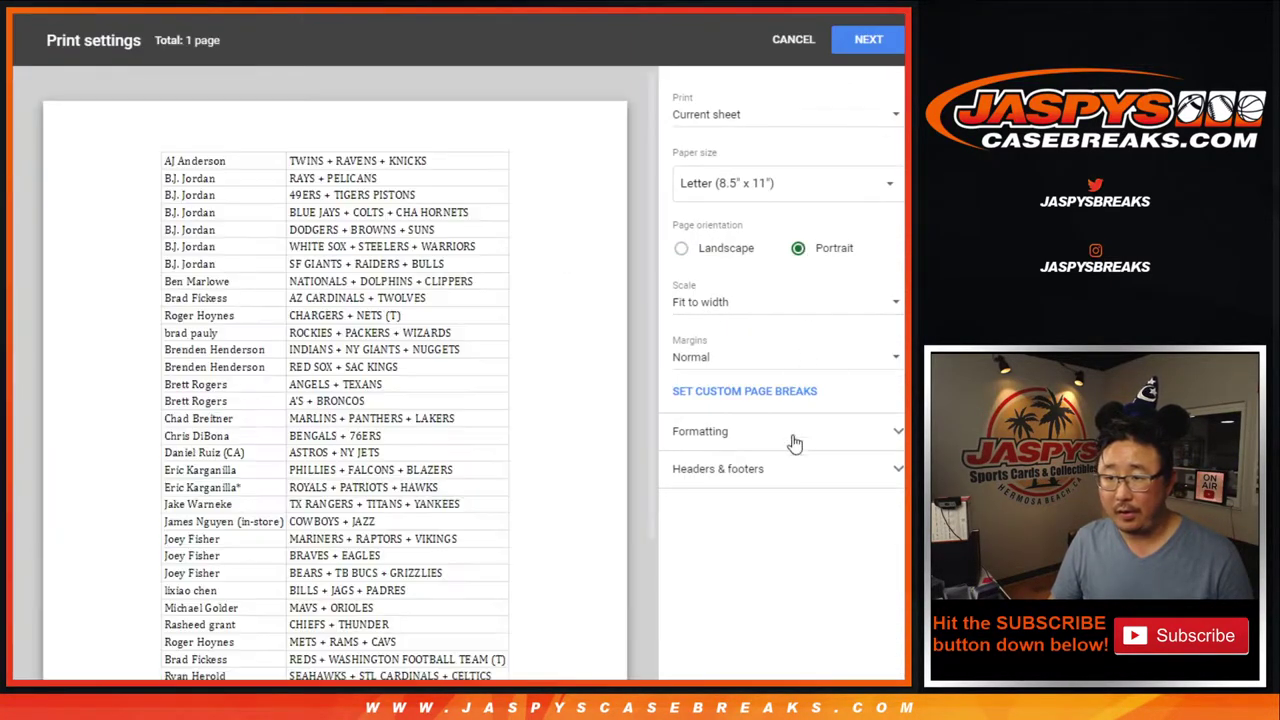
click(748, 470)
click(727, 541)
click(793, 39)
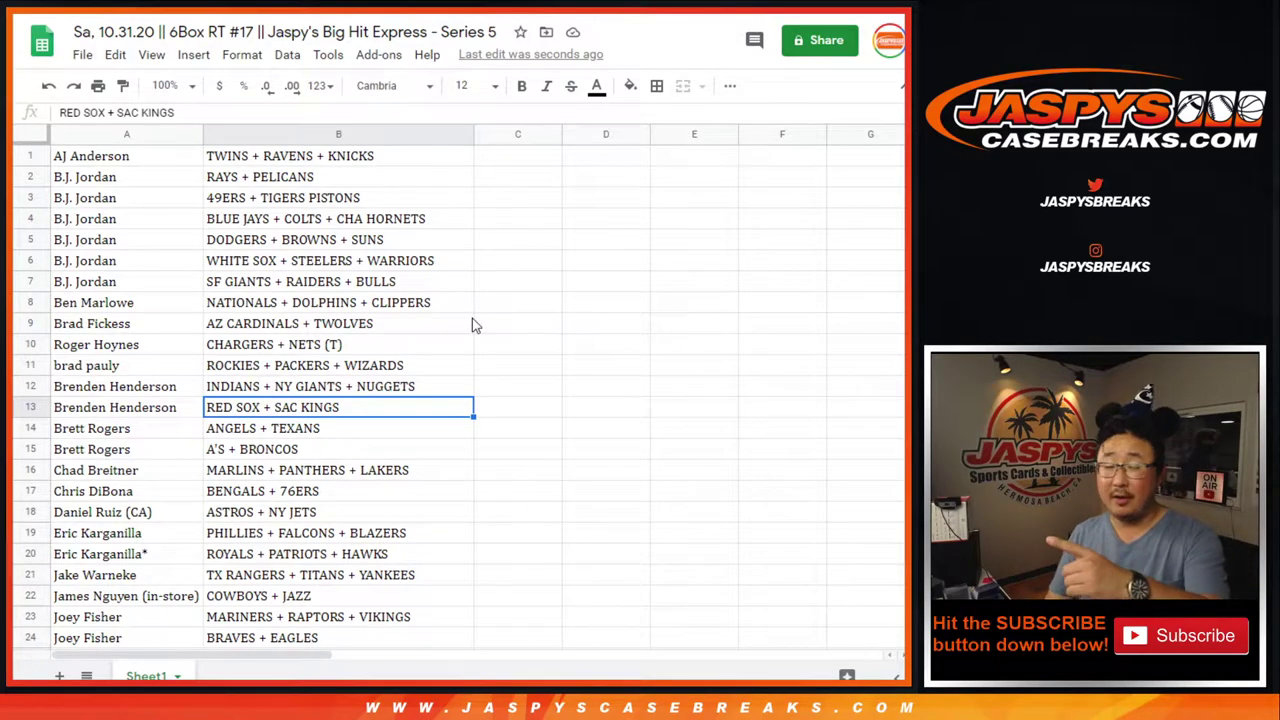
Look through the updated assignments down to row 32.
scroll(360, 343, down, 5)
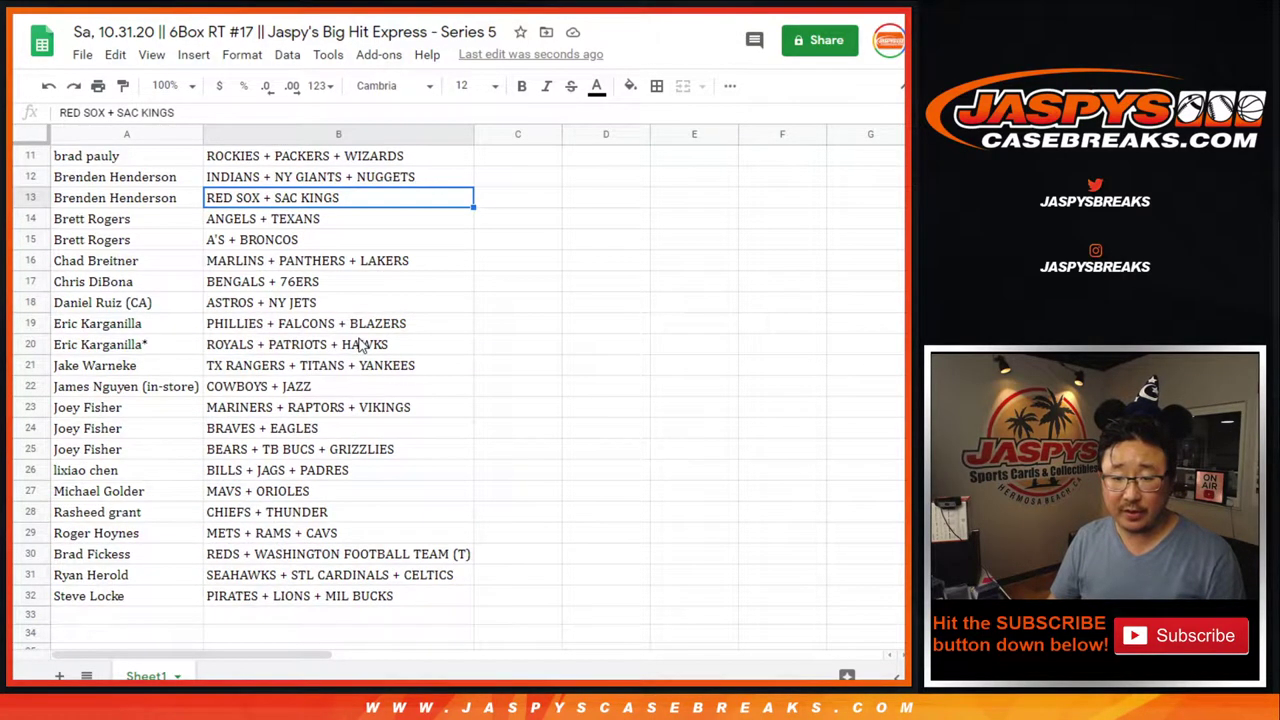
scroll(393, 370, up, 5)
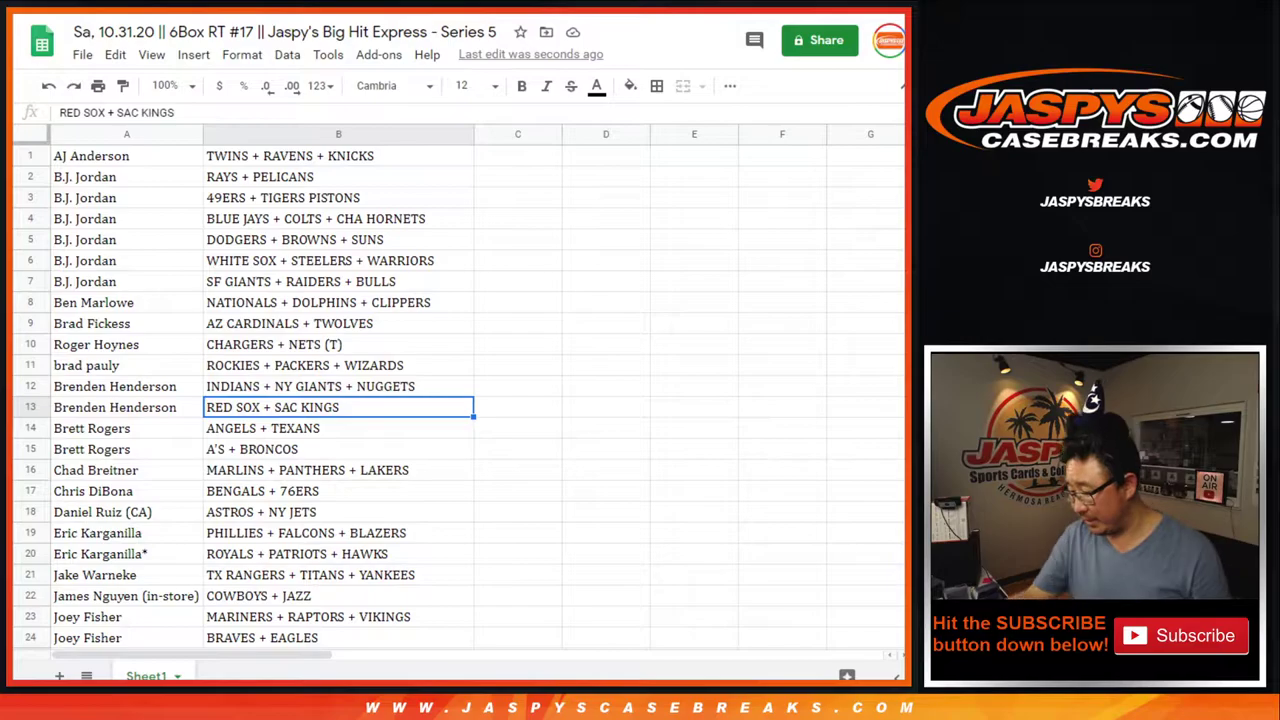